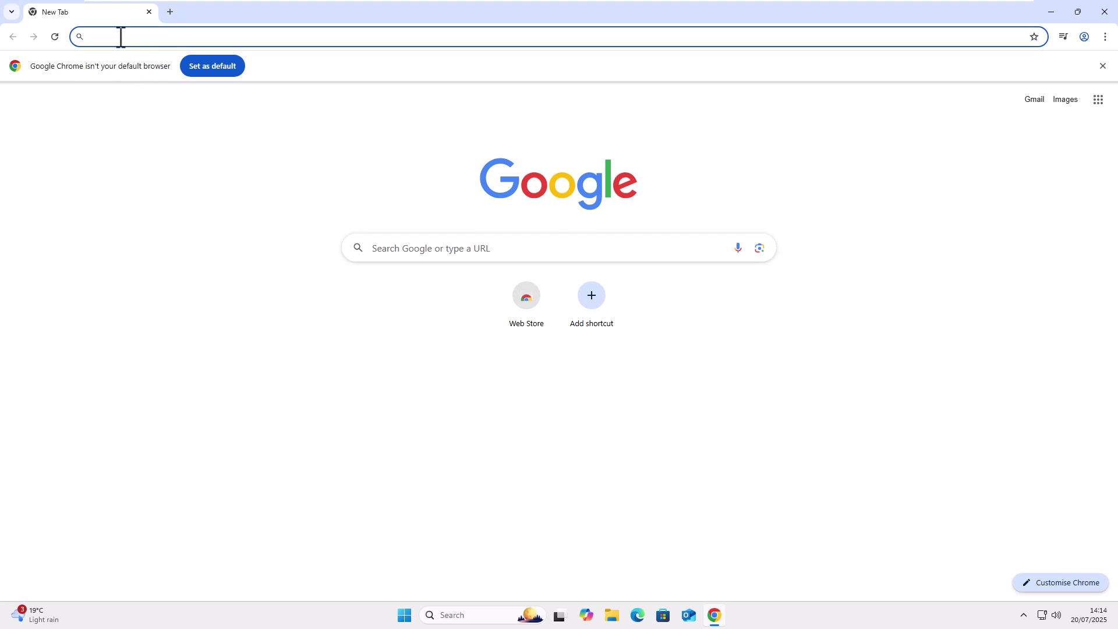
Load the CWTEK Windows Downloads page at cwtek.co.uk/wd in Chrome.
{"action": "left_click", "coordinate": [121, 37]}
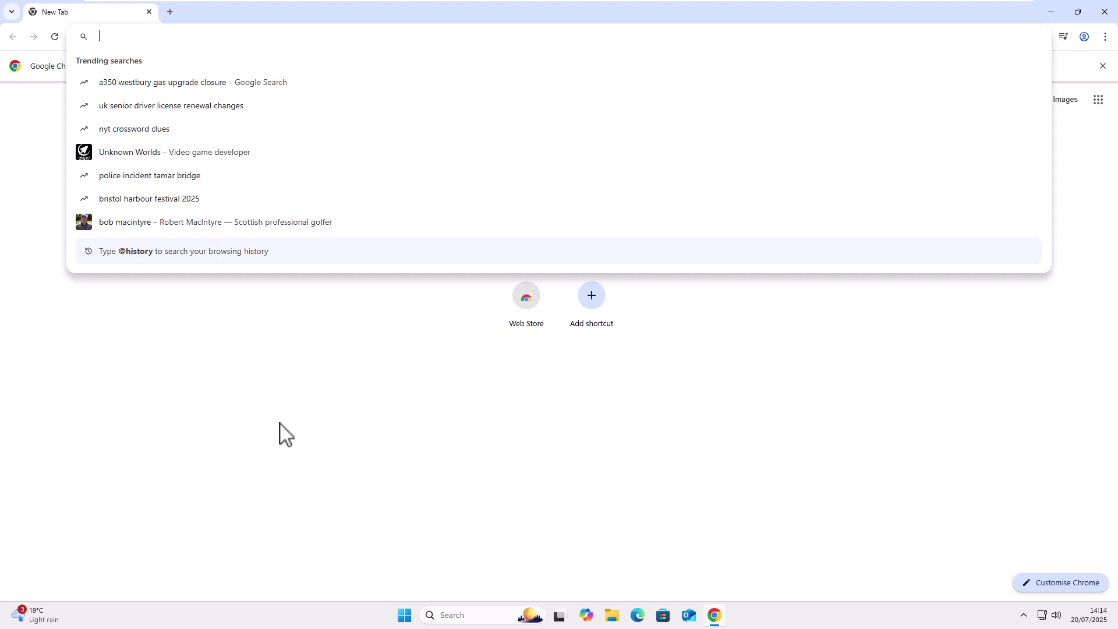
{"action": "left_click", "coordinate": [294, 461]}
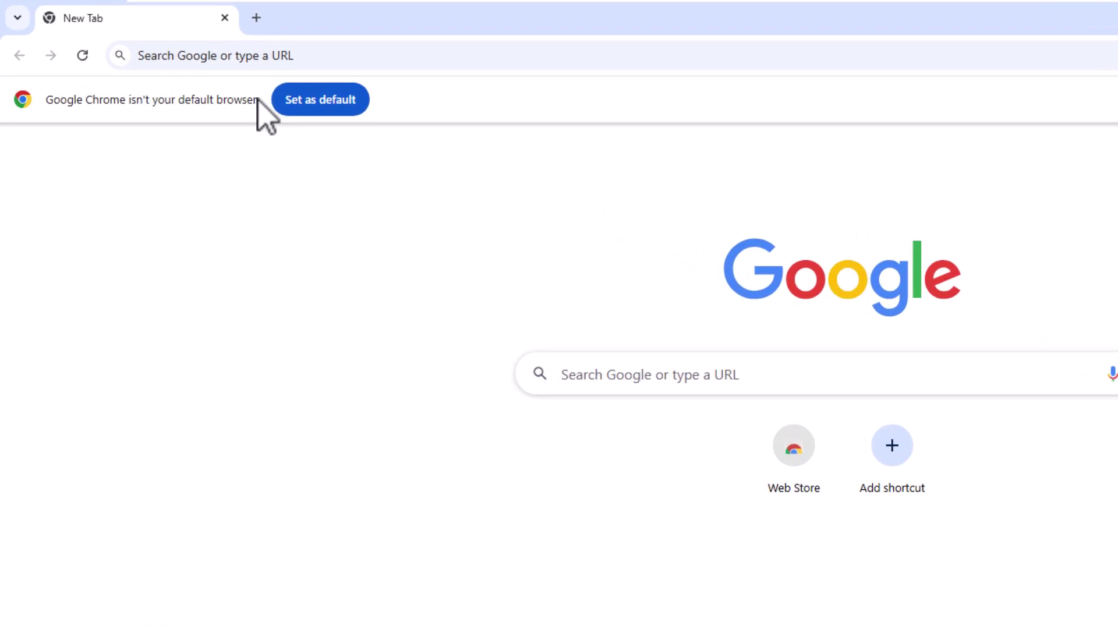
{"action": "left_click", "coordinate": [143, 37]}
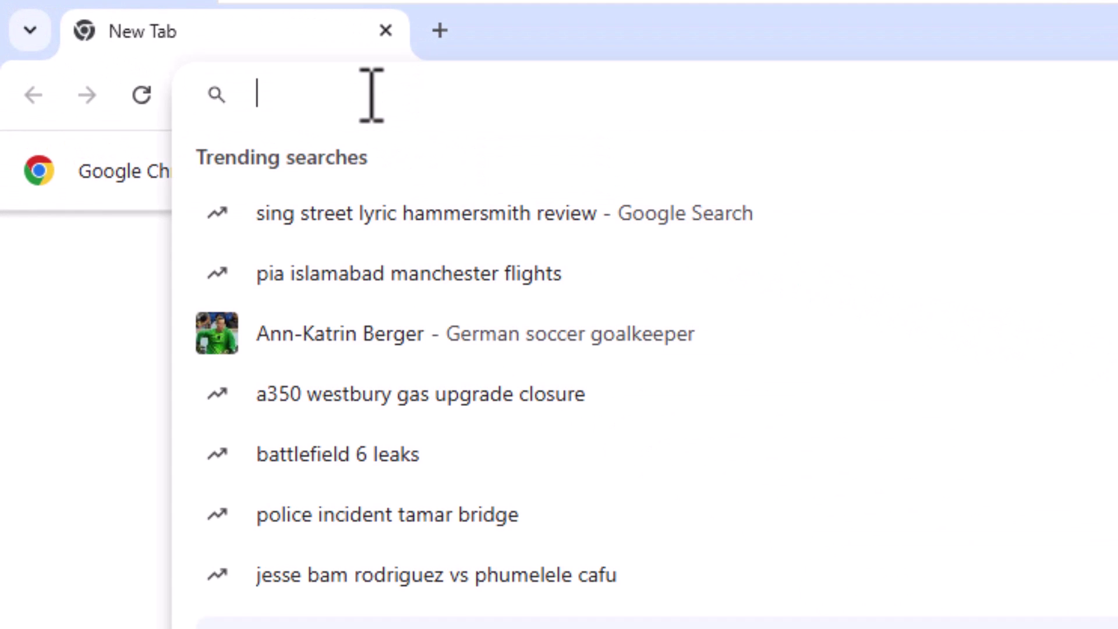
{"action": "type", "text": "cw"}
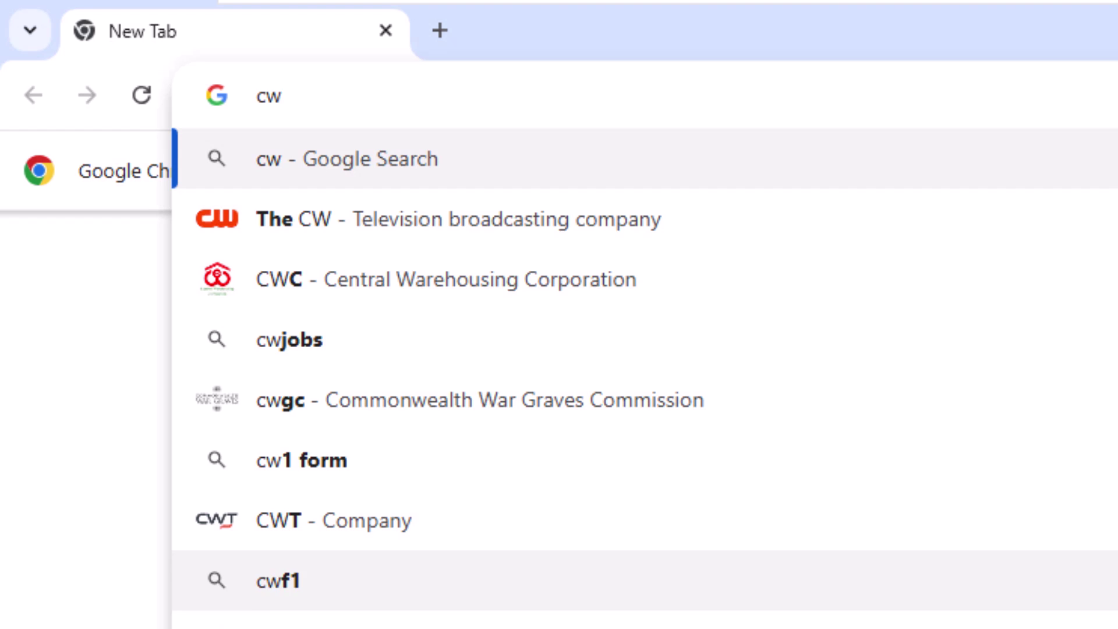
{"action": "type", "text": "te"}
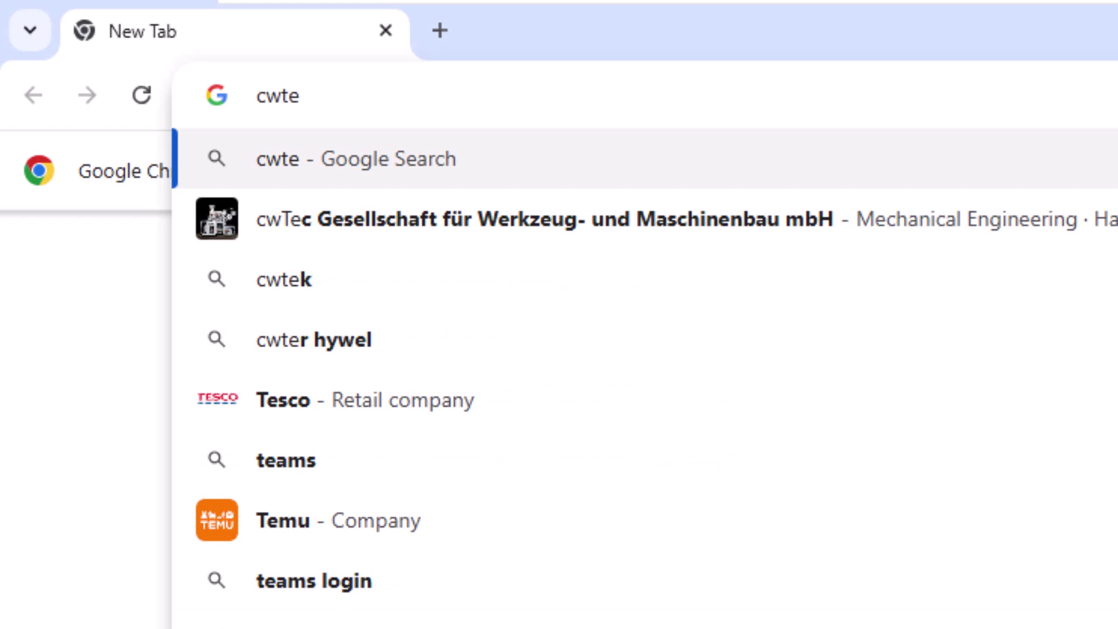
{"action": "type", "text": "k.co.uk/w"}
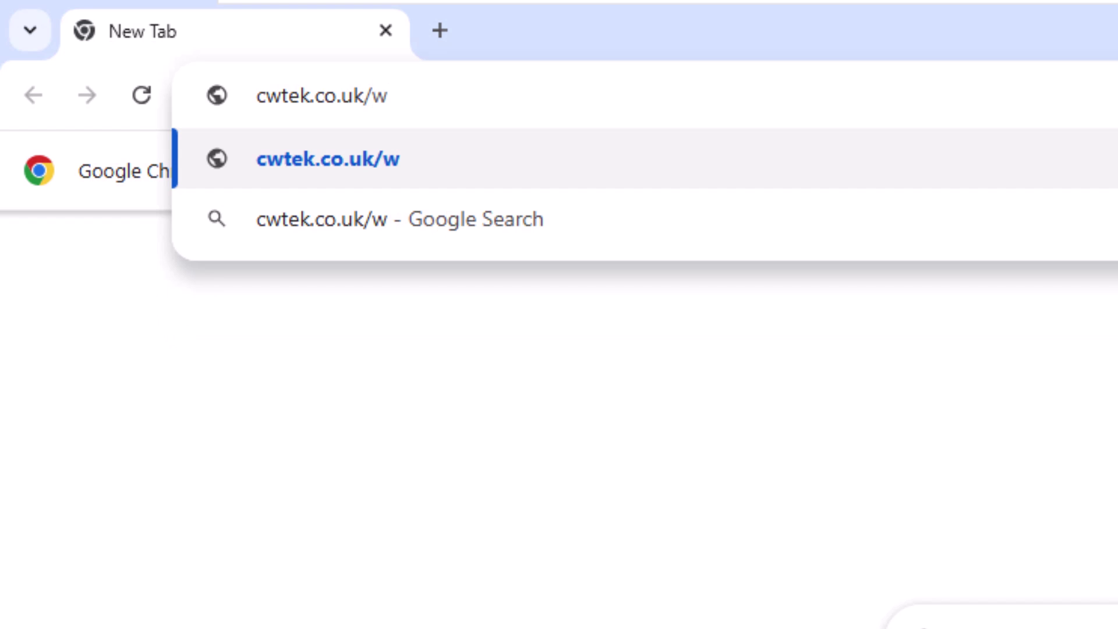
{"action": "type", "text": "d"}
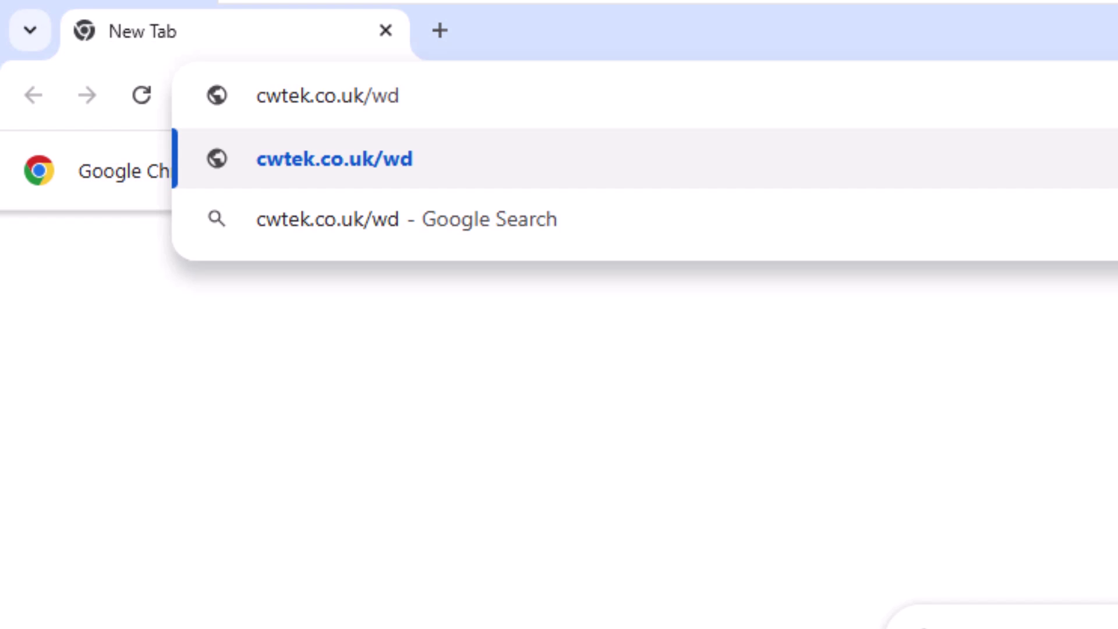
{"action": "key", "text": "Return"}
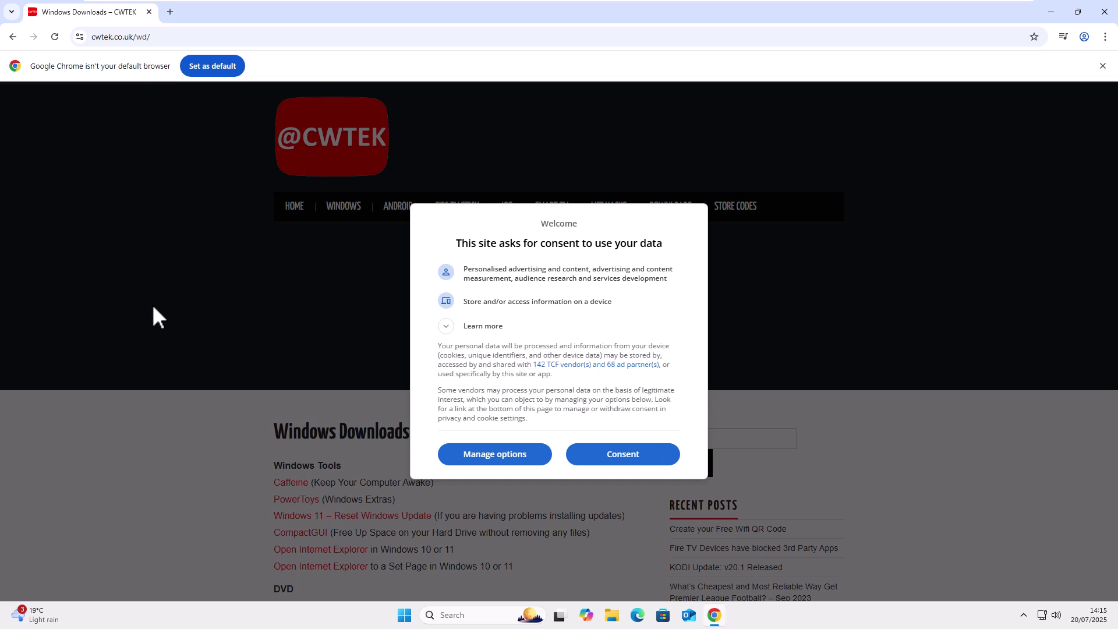
Accept the site's data consent and scroll down to the Web Browsers section.
{"action": "left_click", "coordinate": [610, 458]}
{"action": "scroll", "coordinate": [545, 467], "scroll_direction": "down", "scroll_amount": 4}
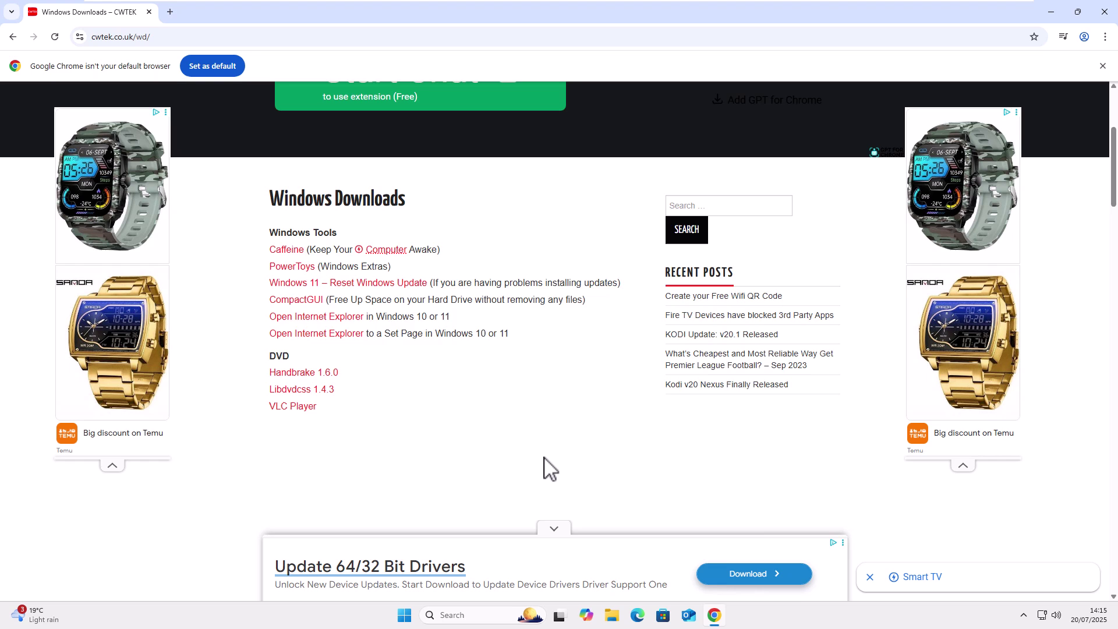
{"action": "scroll", "coordinate": [551, 469], "scroll_direction": "down", "scroll_amount": 9}
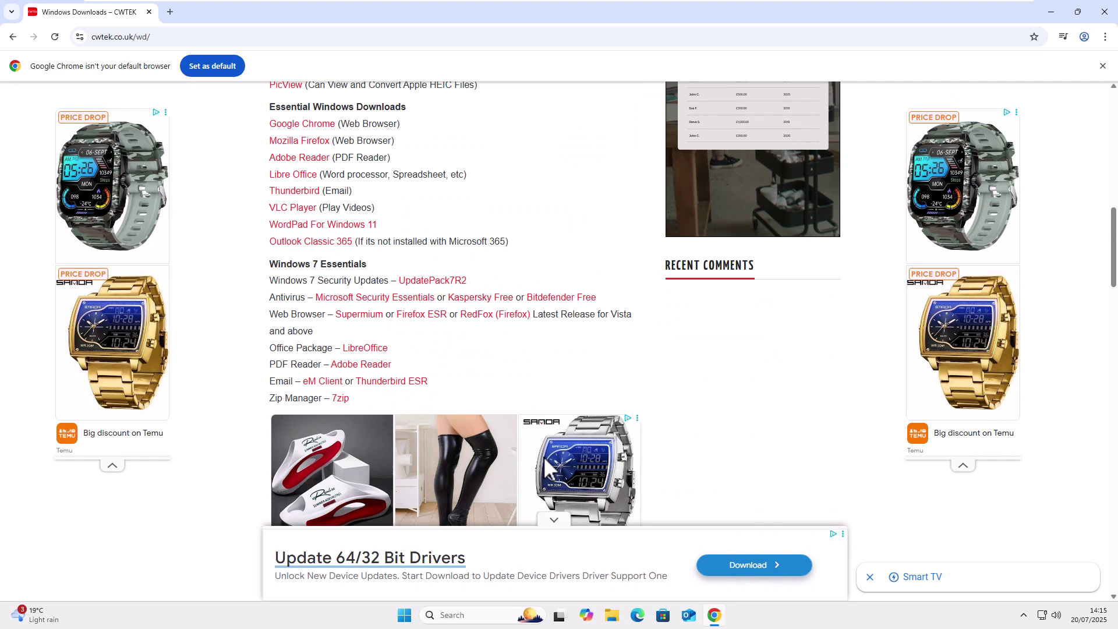
{"action": "scroll", "coordinate": [476, 373], "scroll_direction": "down", "scroll_amount": 6}
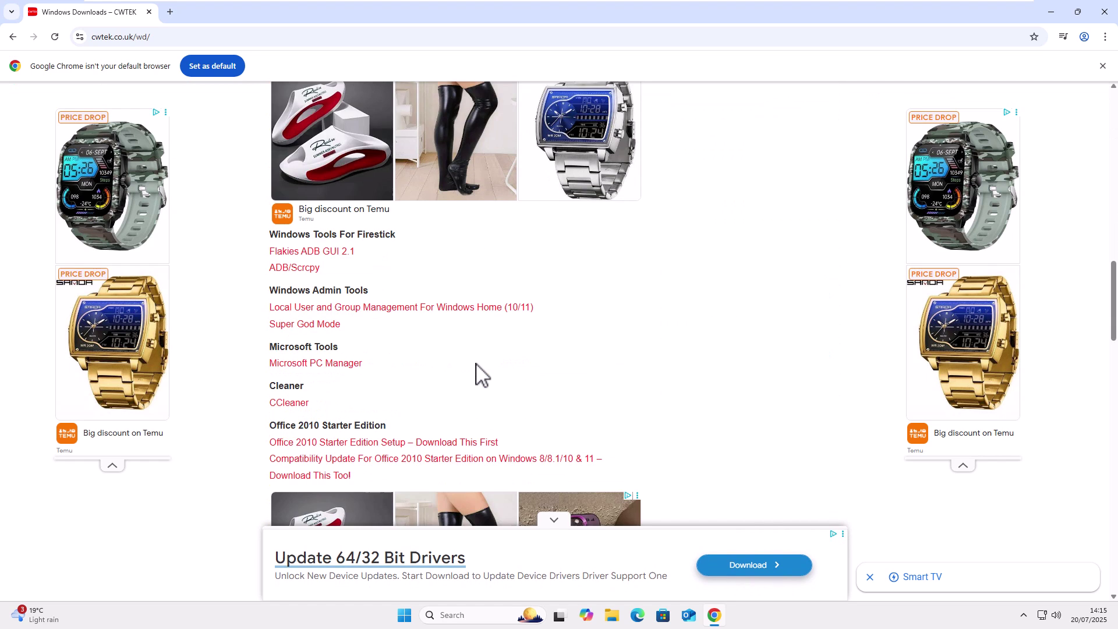
{"action": "scroll", "coordinate": [477, 366], "scroll_direction": "down", "scroll_amount": 7}
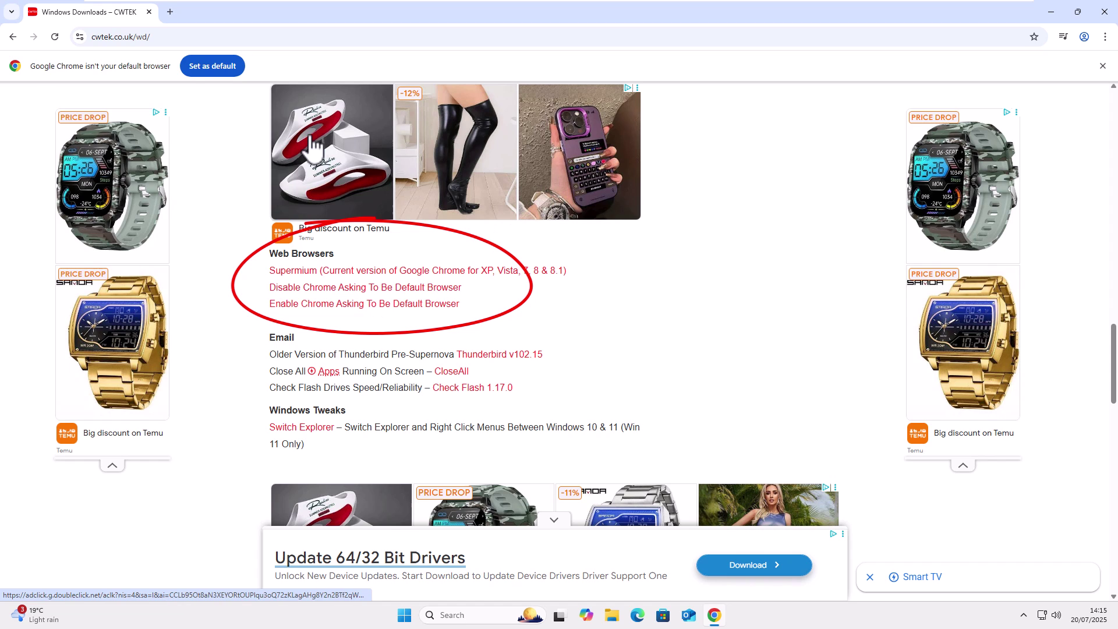
Download ChromeDisableDefaultMessage.zip from the 'Disable Chrome Asking To Be Default Browser' link, closing the ad.
{"action": "left_click", "coordinate": [396, 305]}
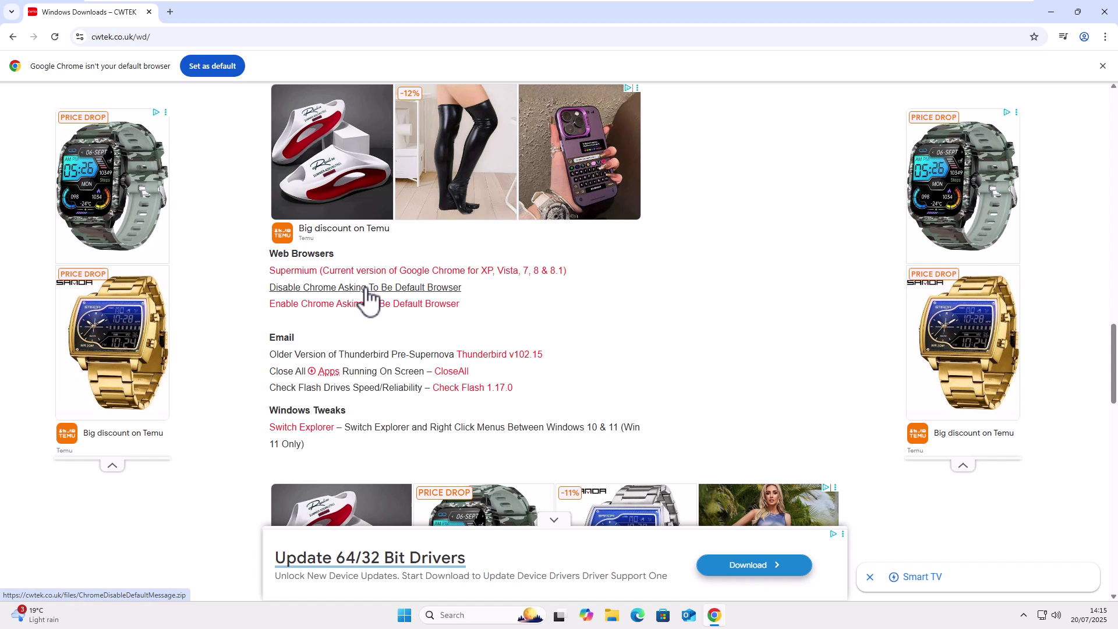
{"action": "left_click", "coordinate": [450, 295]}
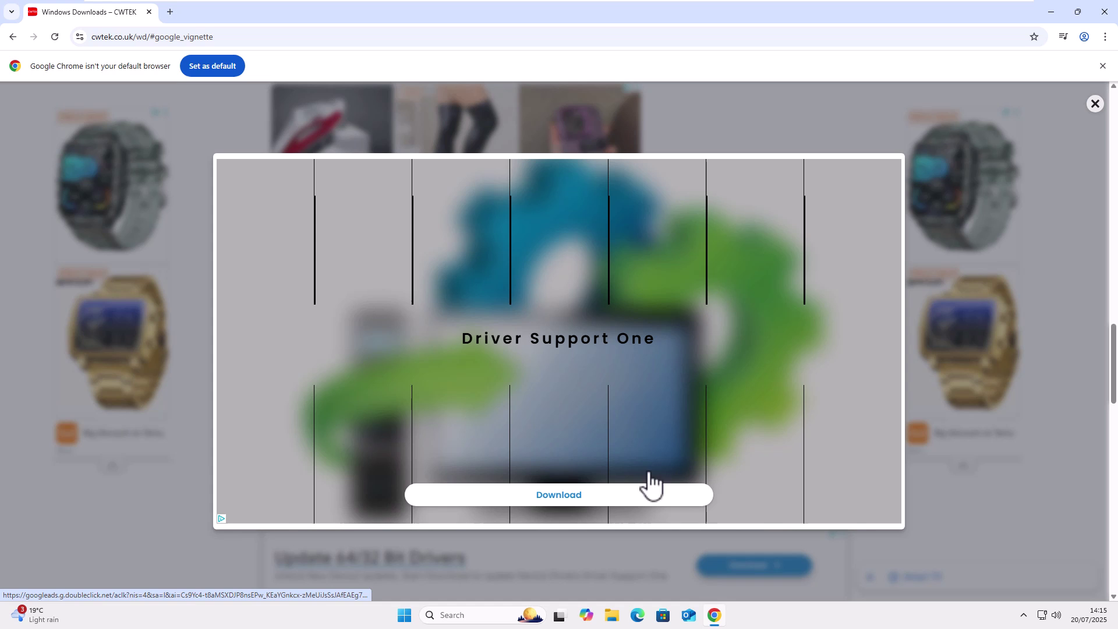
{"action": "left_click", "coordinate": [1095, 103]}
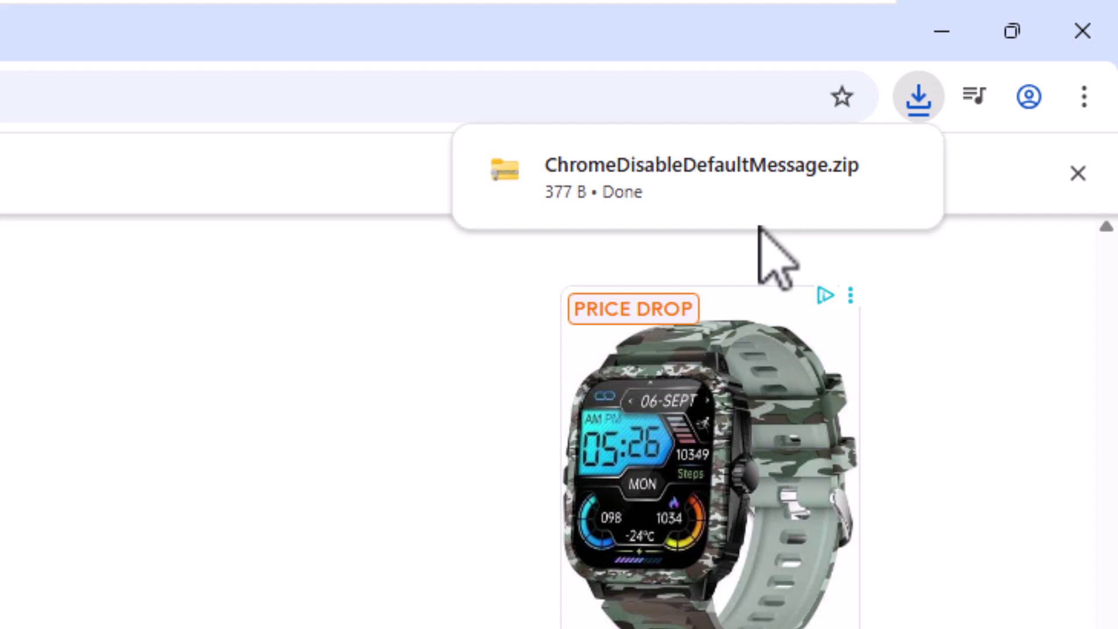
Open ChromeDisableDefaultMessage.zip and merge its .reg file into the registry, approving UAC and the warning.
{"action": "left_click", "coordinate": [683, 169]}
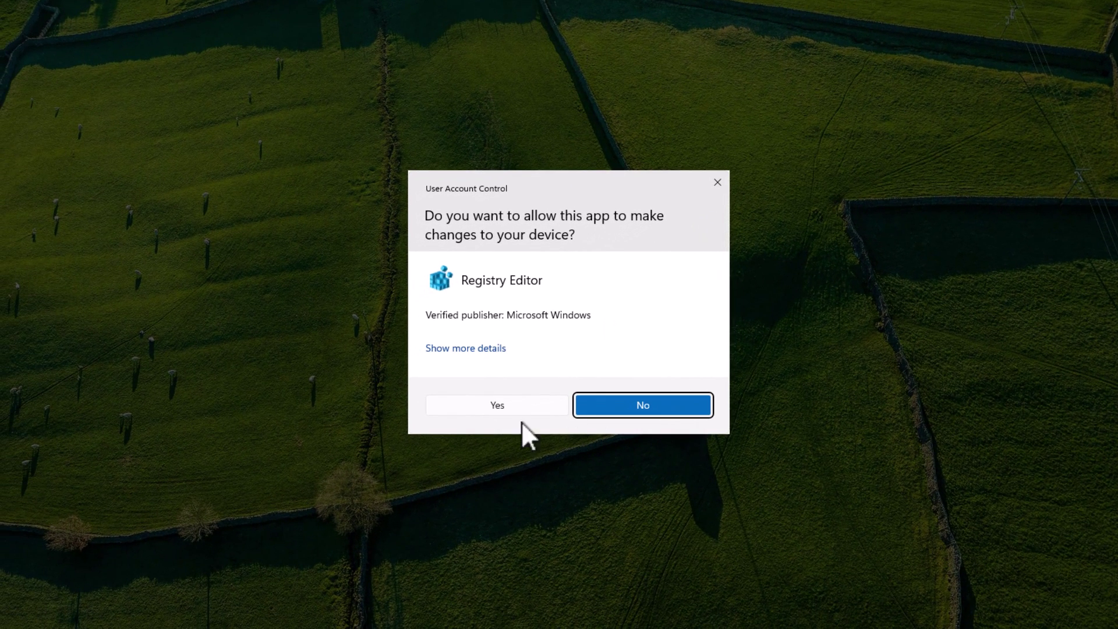
{"action": "left_click", "coordinate": [487, 401]}
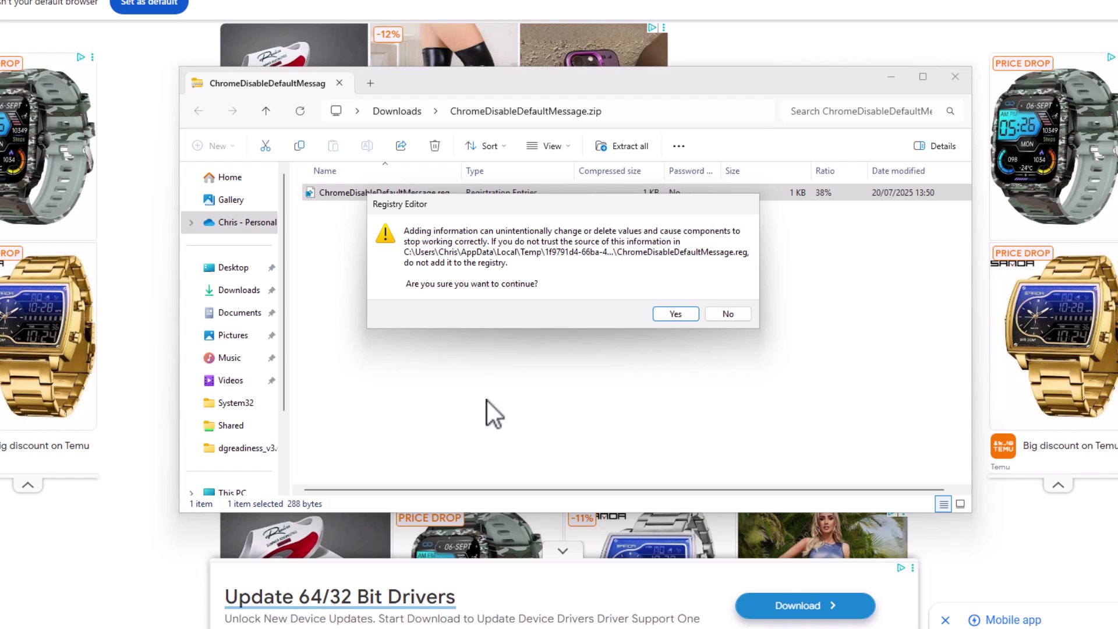
{"action": "left_click", "coordinate": [674, 312]}
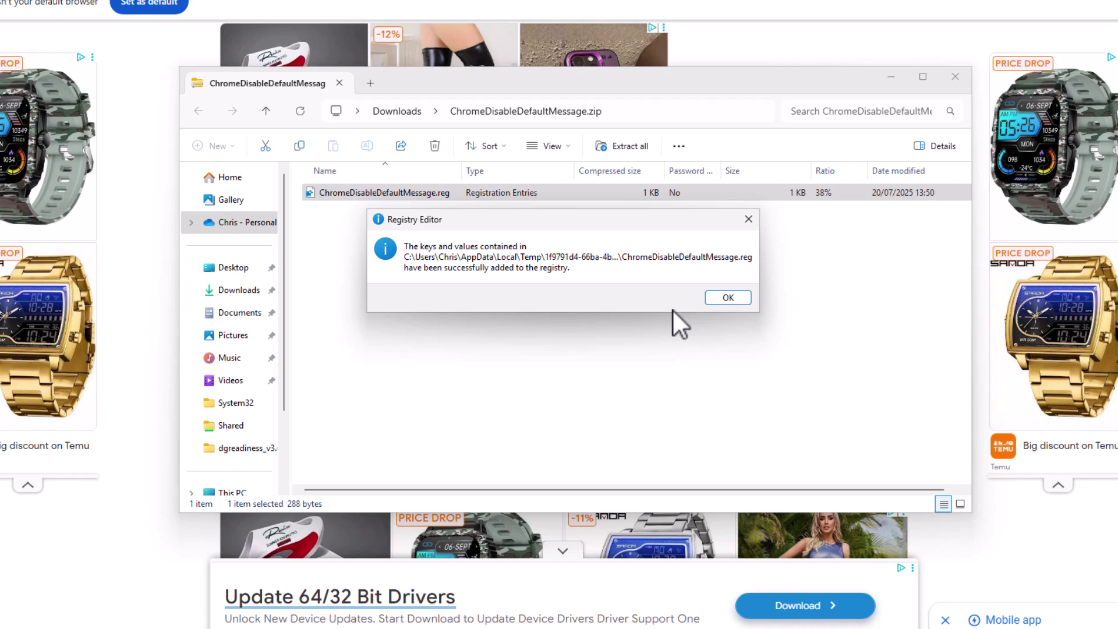
{"action": "left_click", "coordinate": [740, 296]}
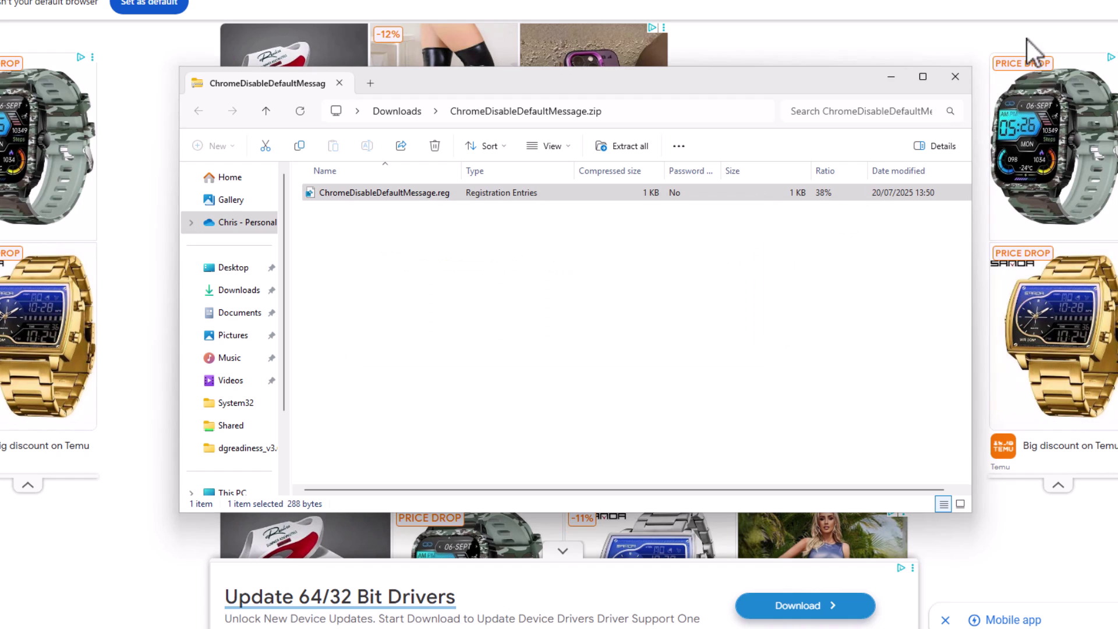
{"action": "left_click", "coordinate": [1043, 36]}
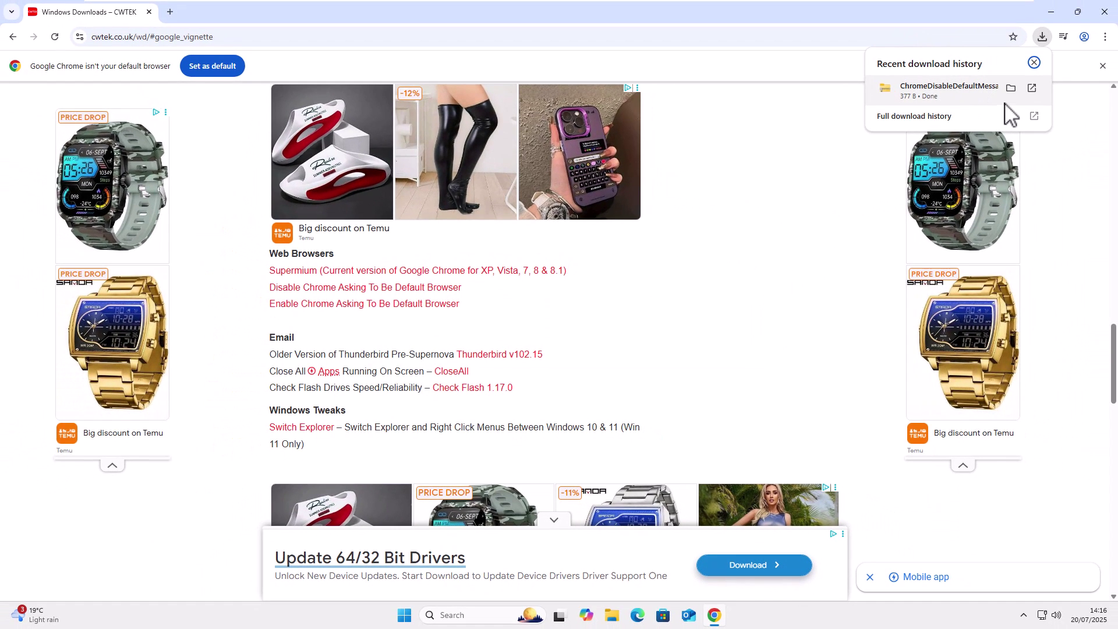
Close Chrome and reopen ChromeDisableDefaultMessage.zip from the Downloads folder in File Explorer.
{"action": "left_click", "coordinate": [1107, 13]}
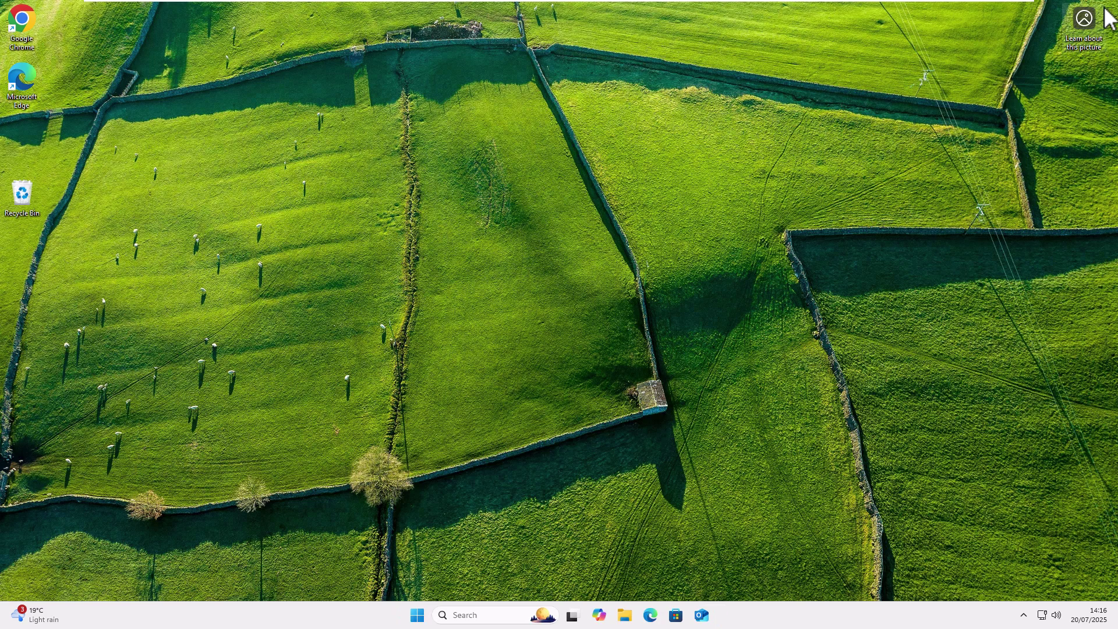
{"action": "left_click", "coordinate": [625, 615]}
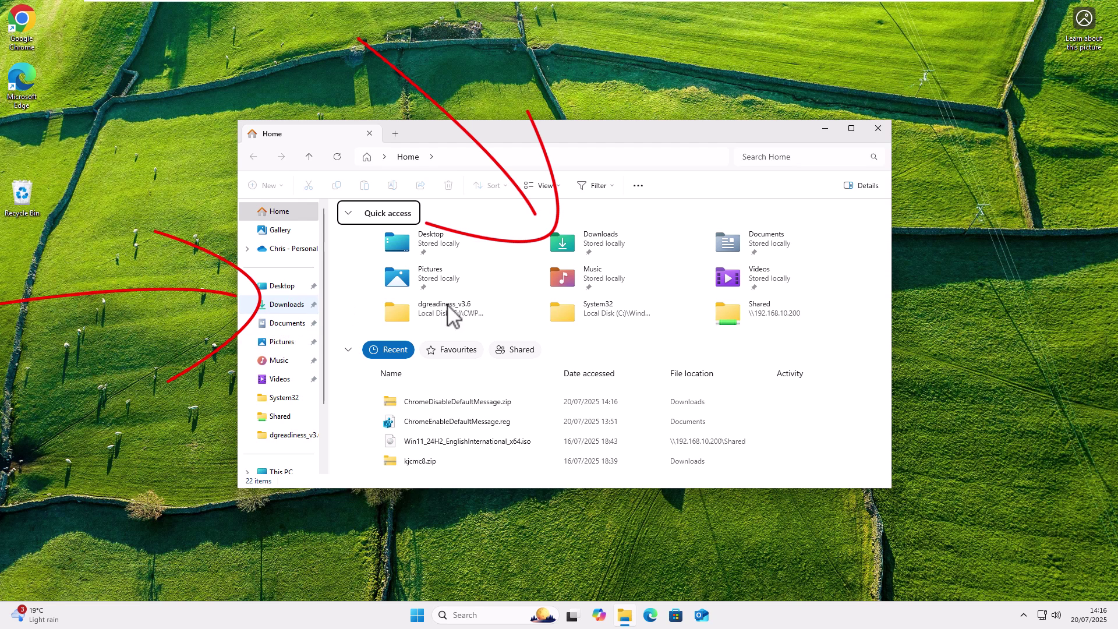
{"action": "double_click", "coordinate": [608, 245]}
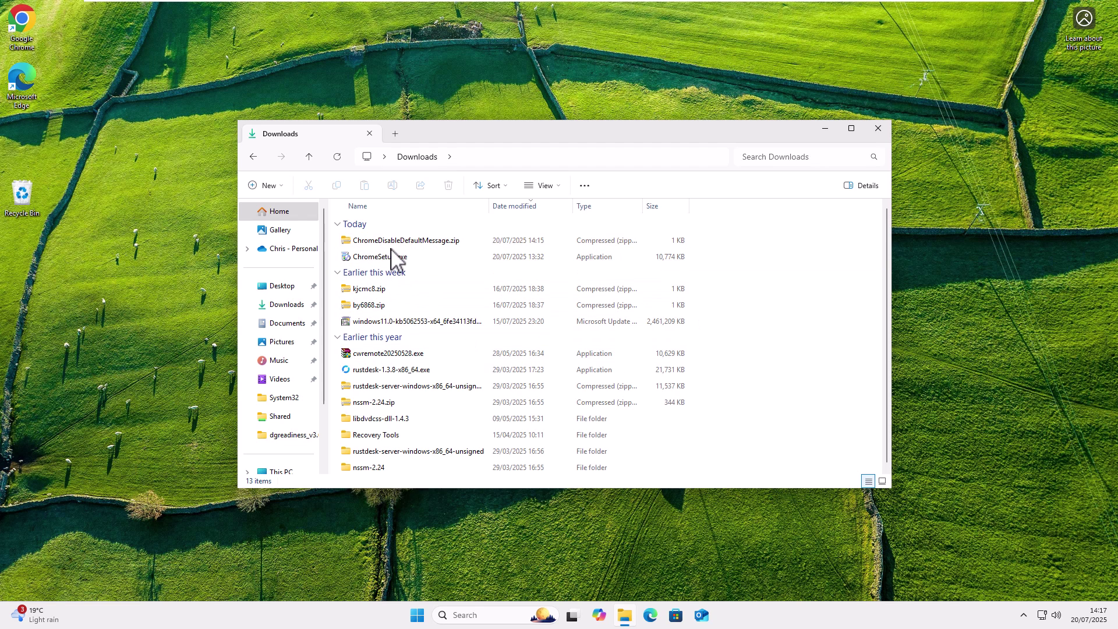
{"action": "double_click", "coordinate": [403, 240]}
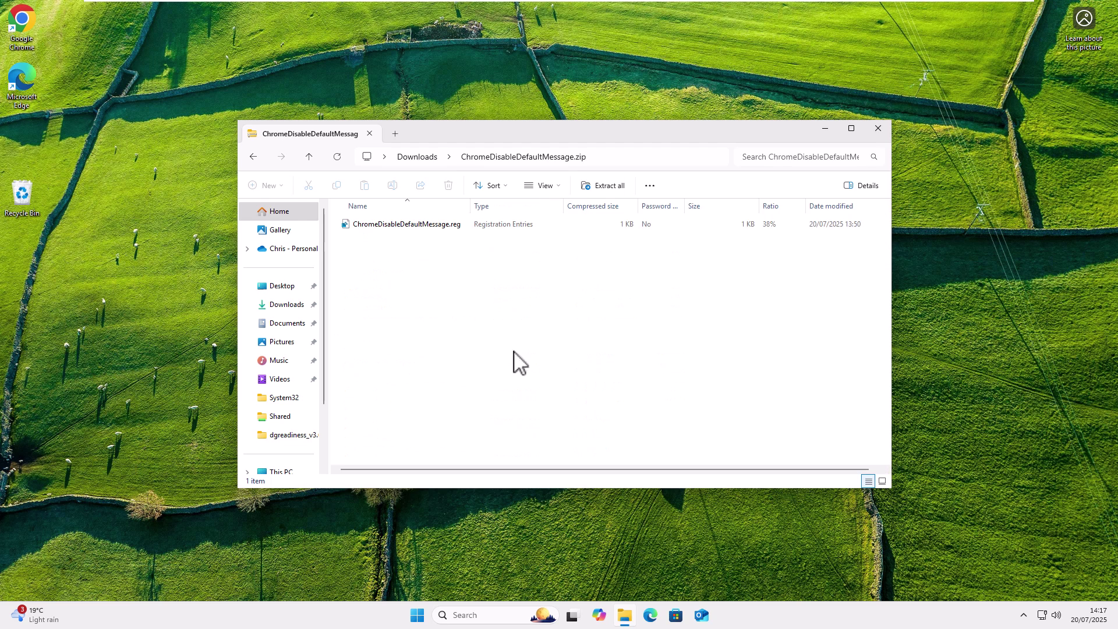
Merge ChromeDisableDefaultMessage.reg into the registry again and close the archive window.
{"action": "double_click", "coordinate": [414, 229]}
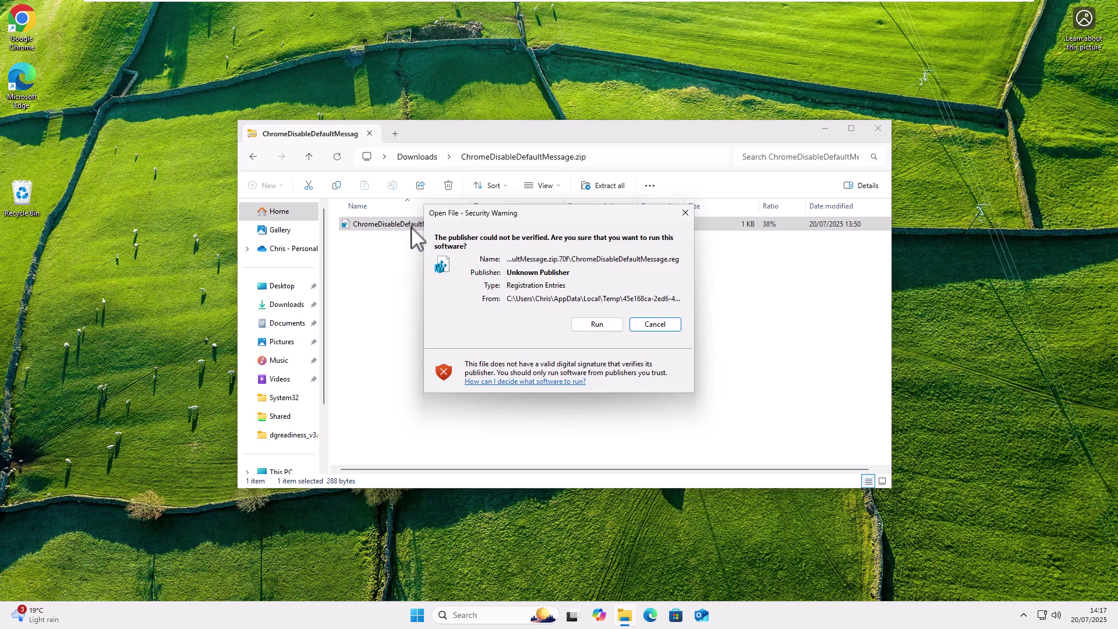
{"action": "left_click", "coordinate": [600, 323]}
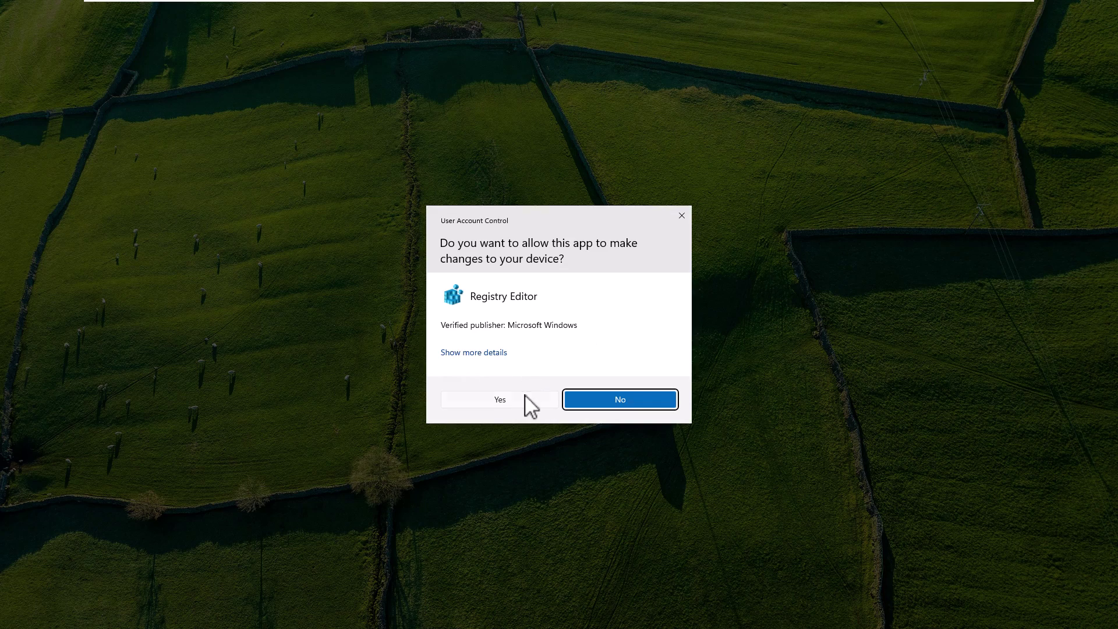
{"action": "left_click", "coordinate": [502, 400]}
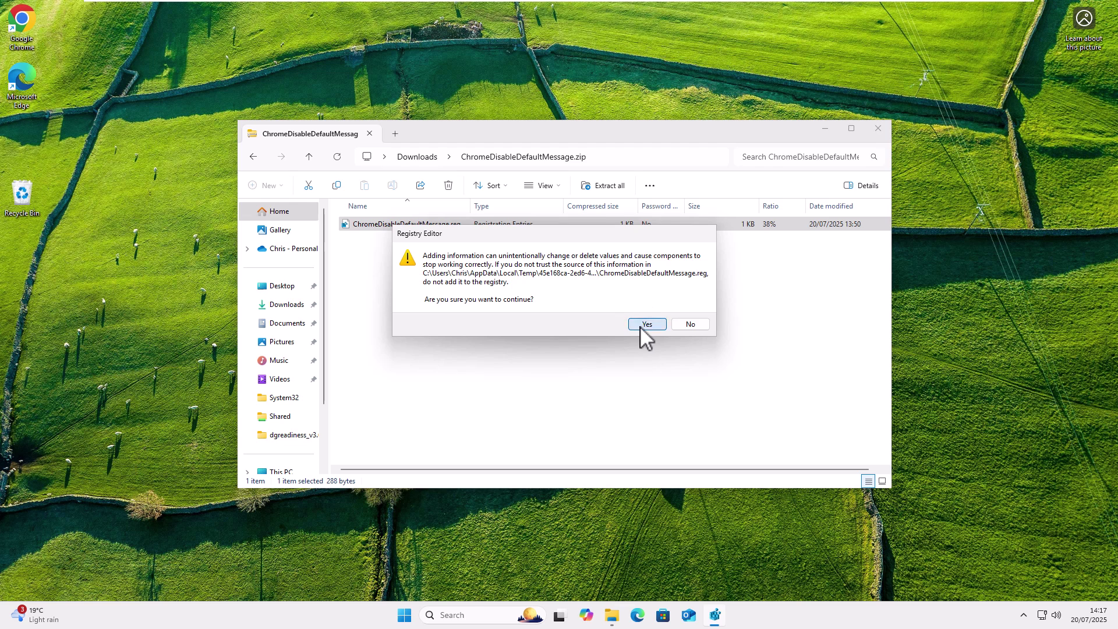
{"action": "left_click", "coordinate": [641, 325]}
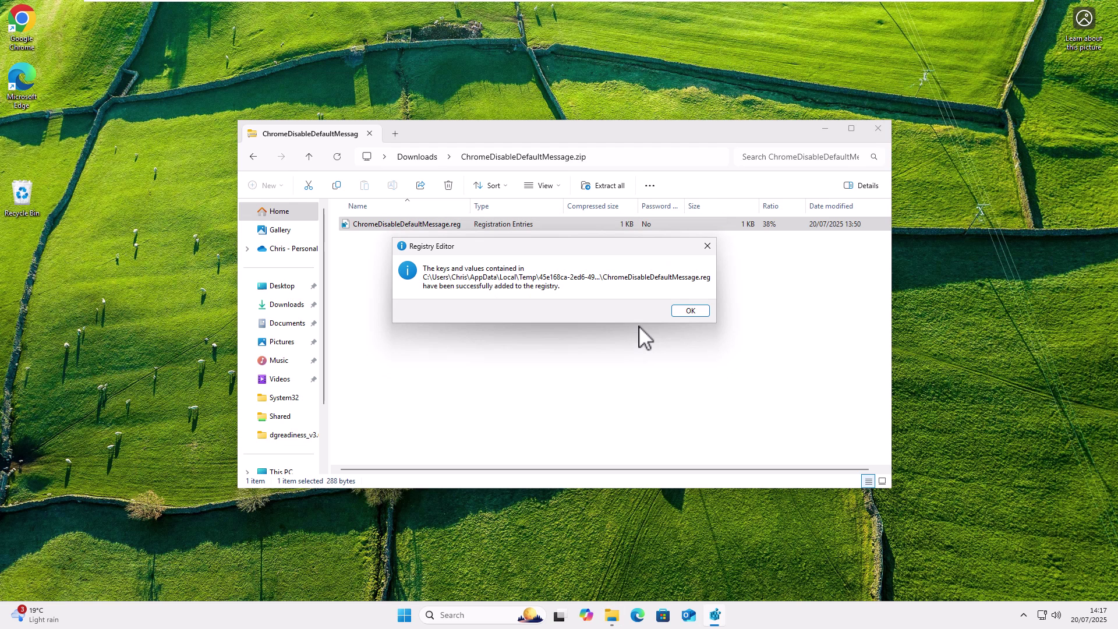
{"action": "left_click", "coordinate": [692, 312]}
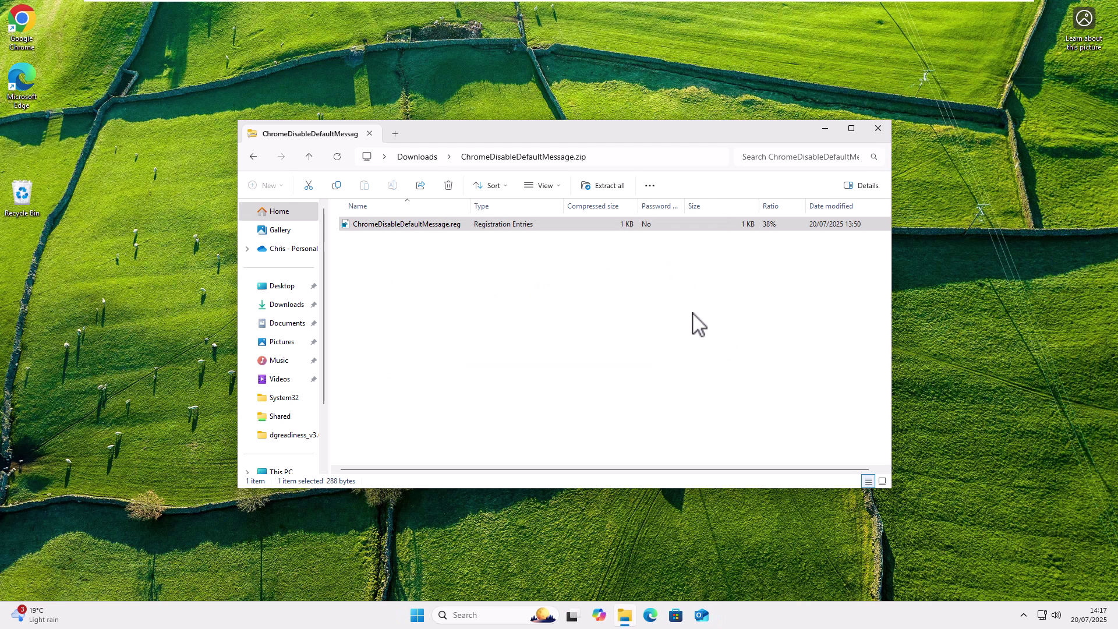
{"action": "left_click", "coordinate": [878, 128]}
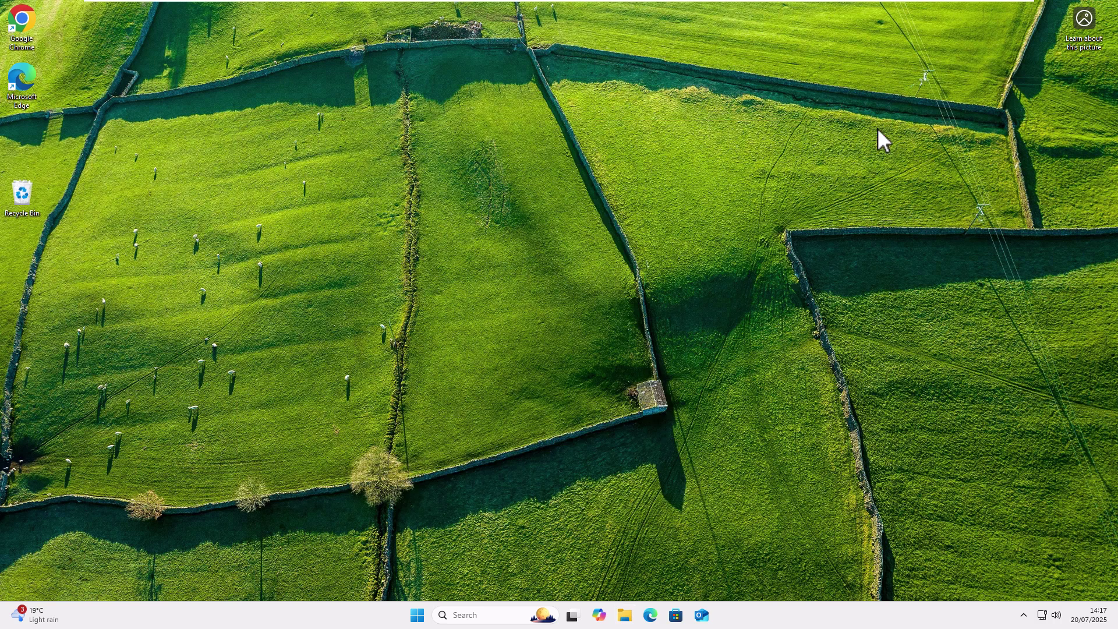
Restart Windows from the Start menu's power options, then launch Google Chrome from the desktop shortcut.
{"action": "left_click", "coordinate": [417, 619]}
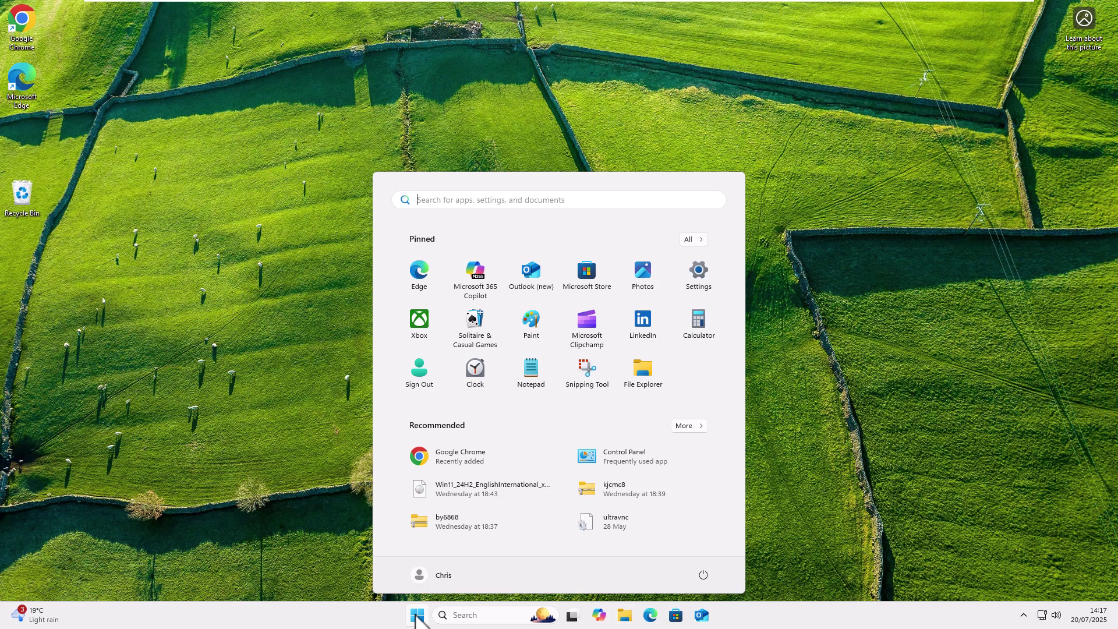
{"action": "left_click", "coordinate": [704, 575]}
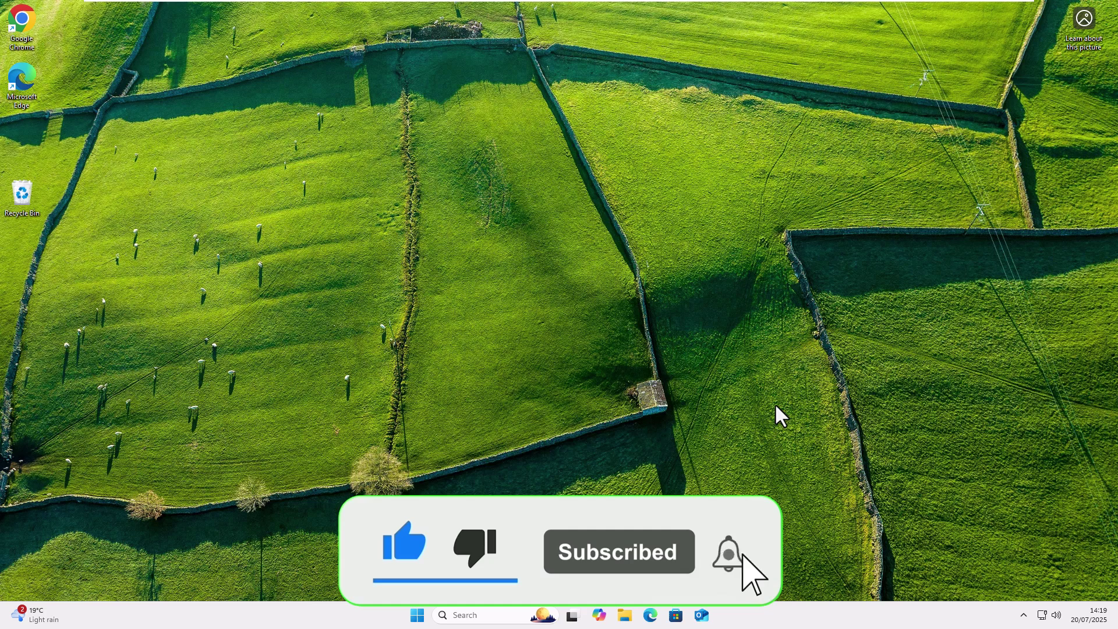
{"action": "double_click", "coordinate": [18, 29]}
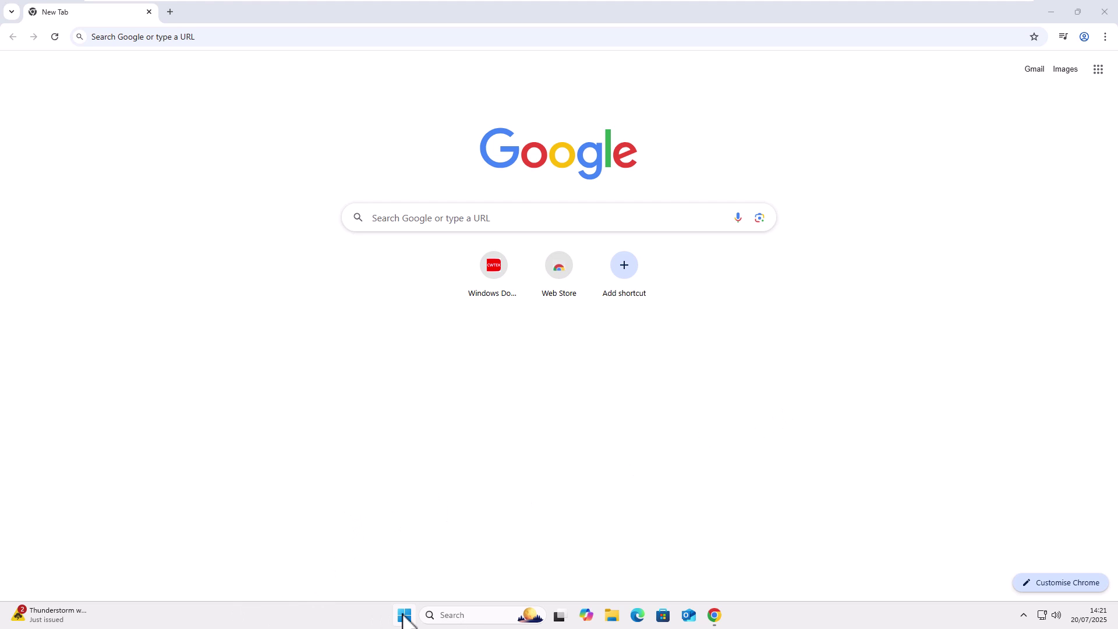
Show Google Chrome's entry in Settings > Default apps by searching 'default' and 'chrom'.
{"action": "left_click", "coordinate": [404, 616]}
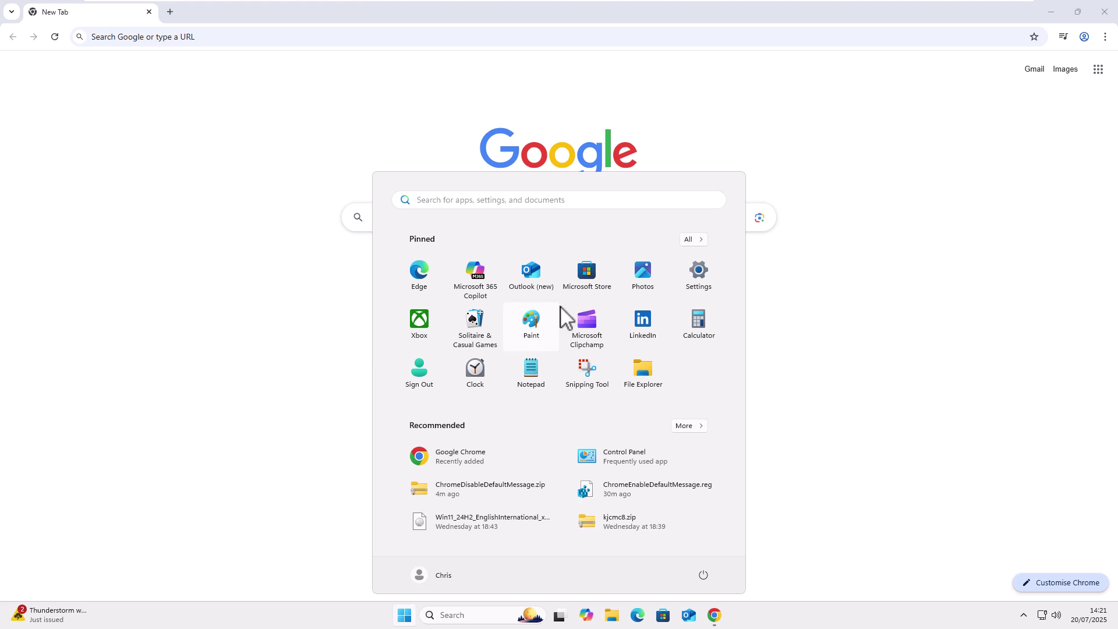
{"action": "left_click", "coordinate": [699, 274]}
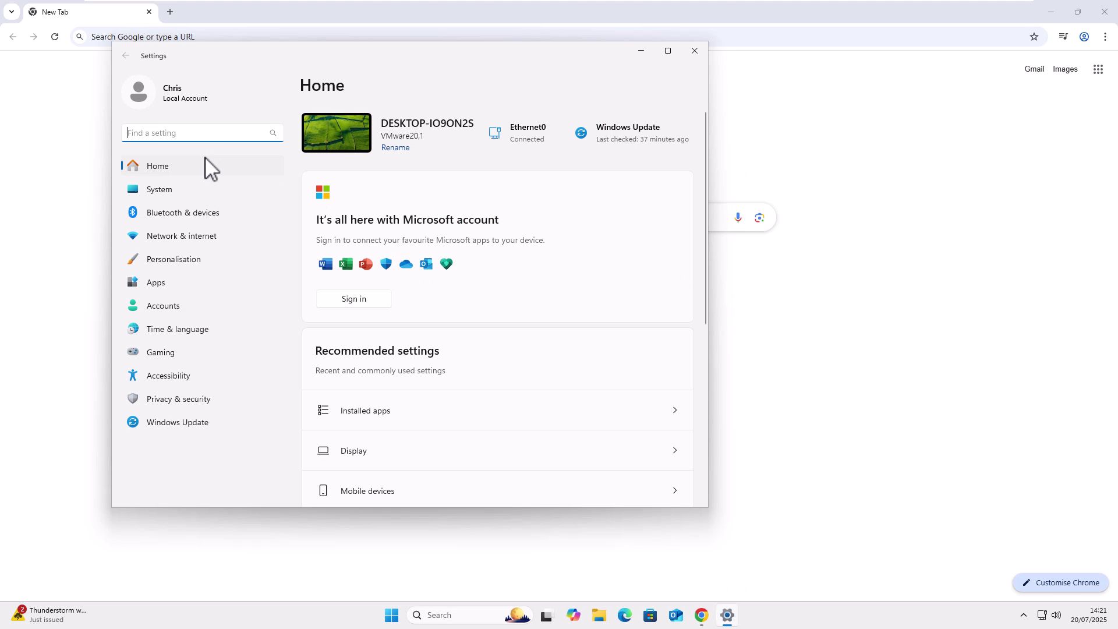
{"action": "type", "text": "default"}
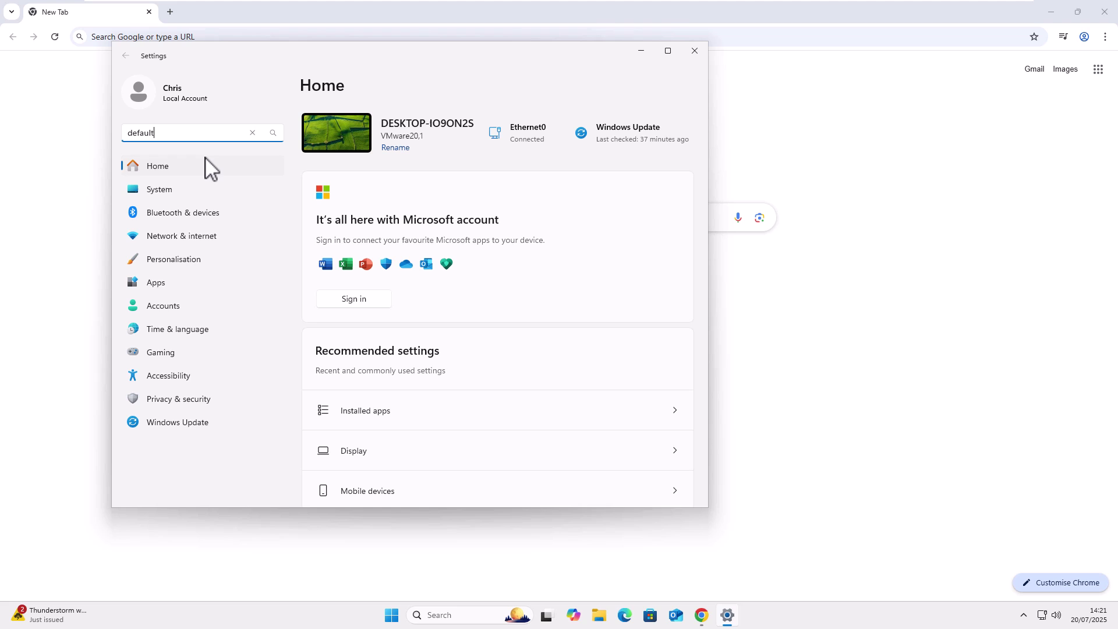
{"action": "left_click", "coordinate": [182, 158]}
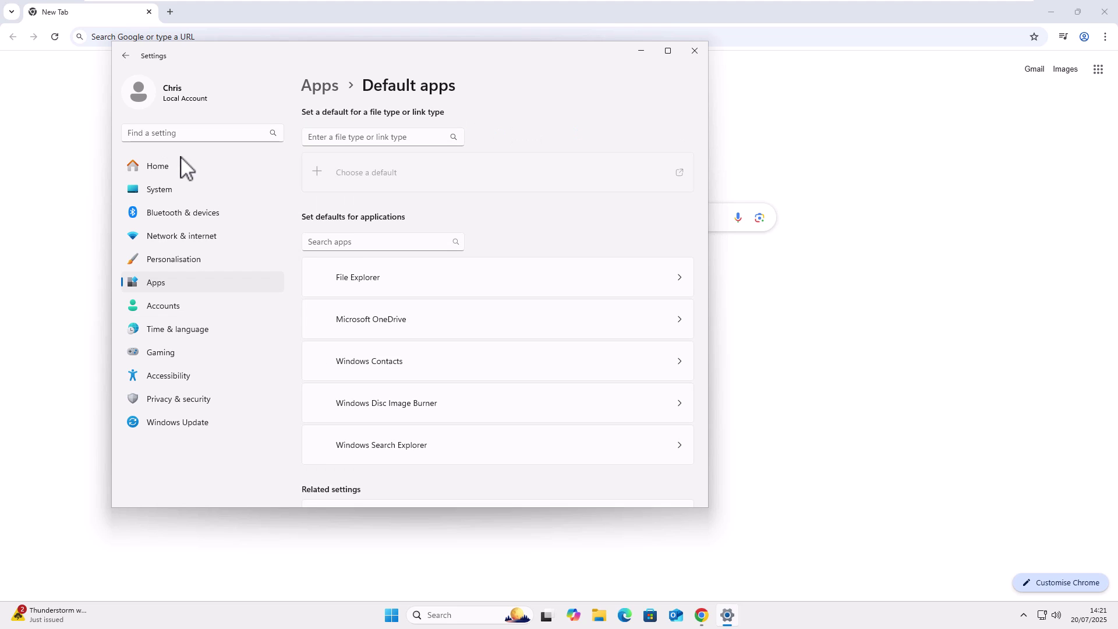
{"action": "left_click", "coordinate": [328, 242]}
{"action": "type", "text": "chrome"}
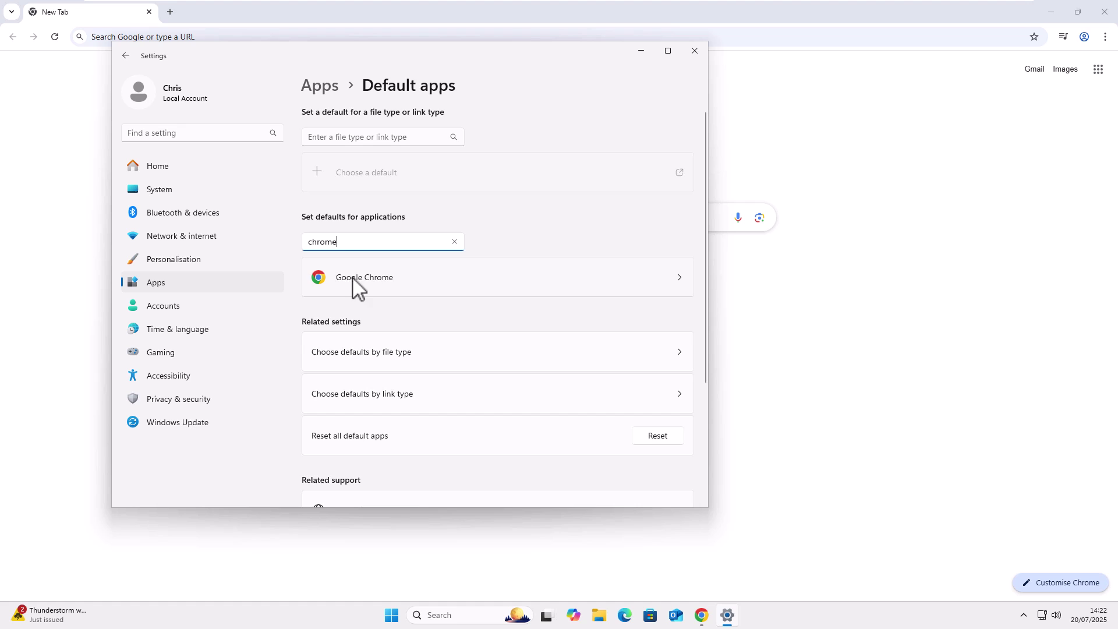
{"action": "left_click", "coordinate": [366, 290]}
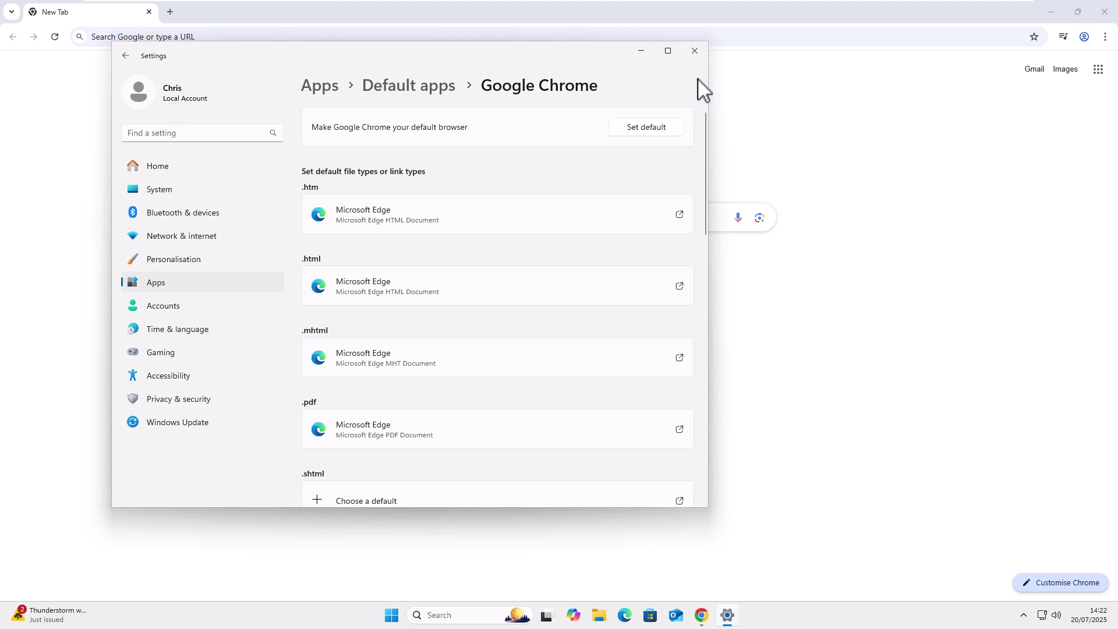
Close Settings and reload cwtek.co.uk/wd in Chrome via the address autocomplete.
{"action": "left_click", "coordinate": [695, 51]}
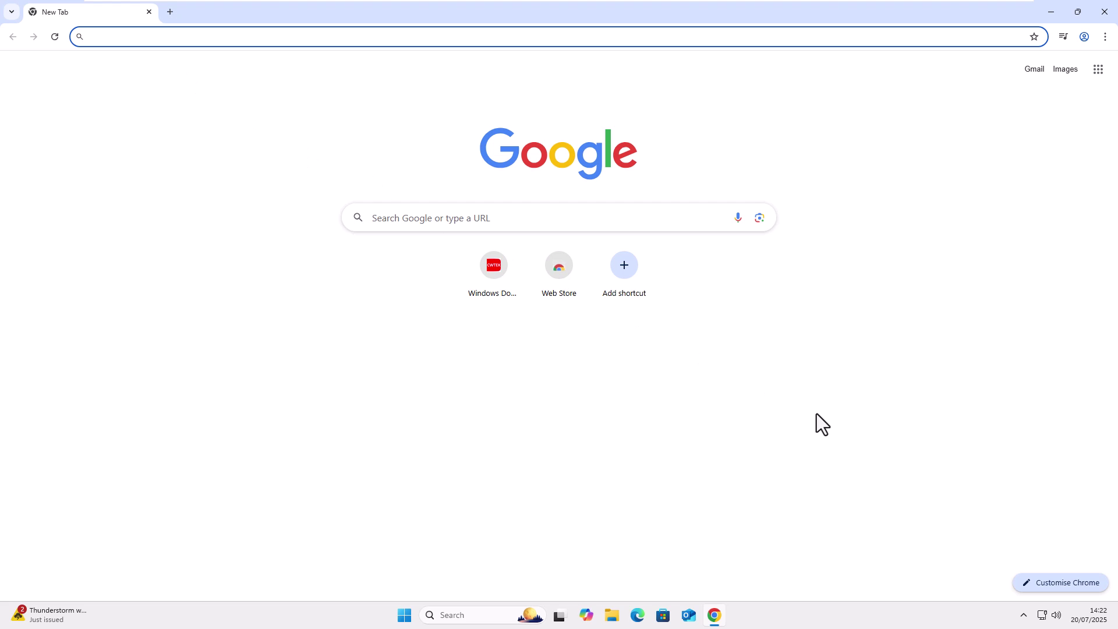
{"action": "left_click", "coordinate": [190, 37]}
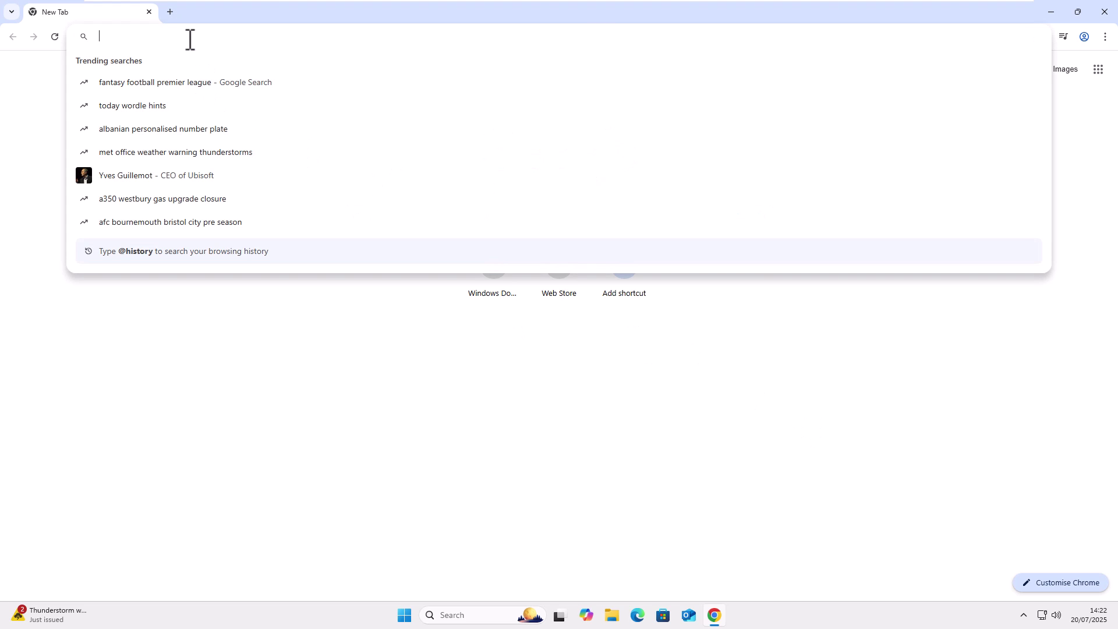
{"action": "type", "text": "cwte"}
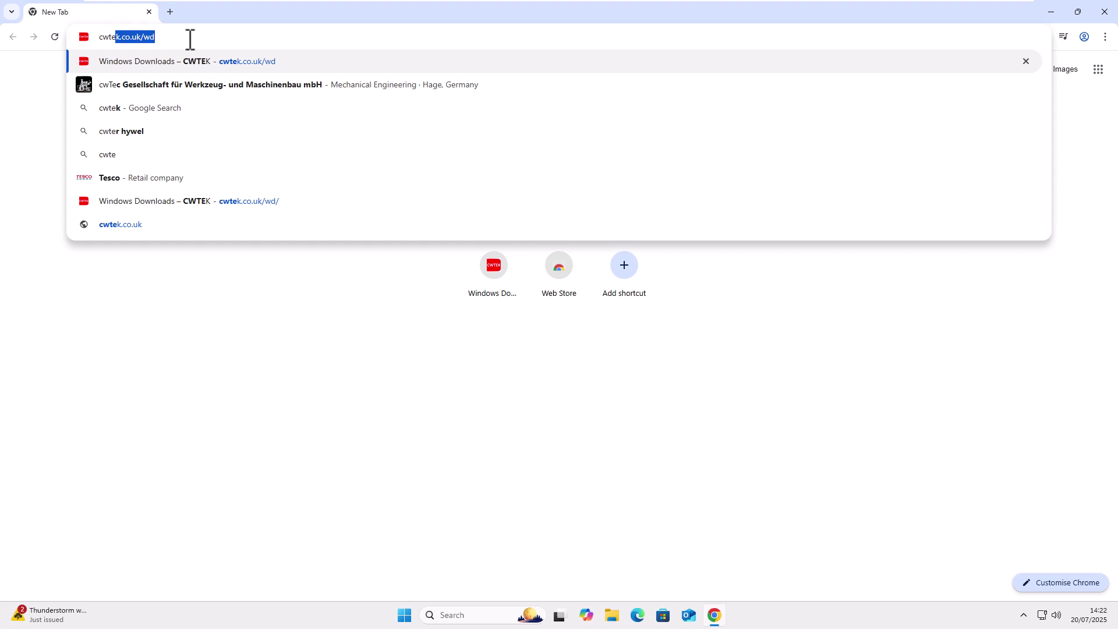
{"action": "key", "text": "Right"}
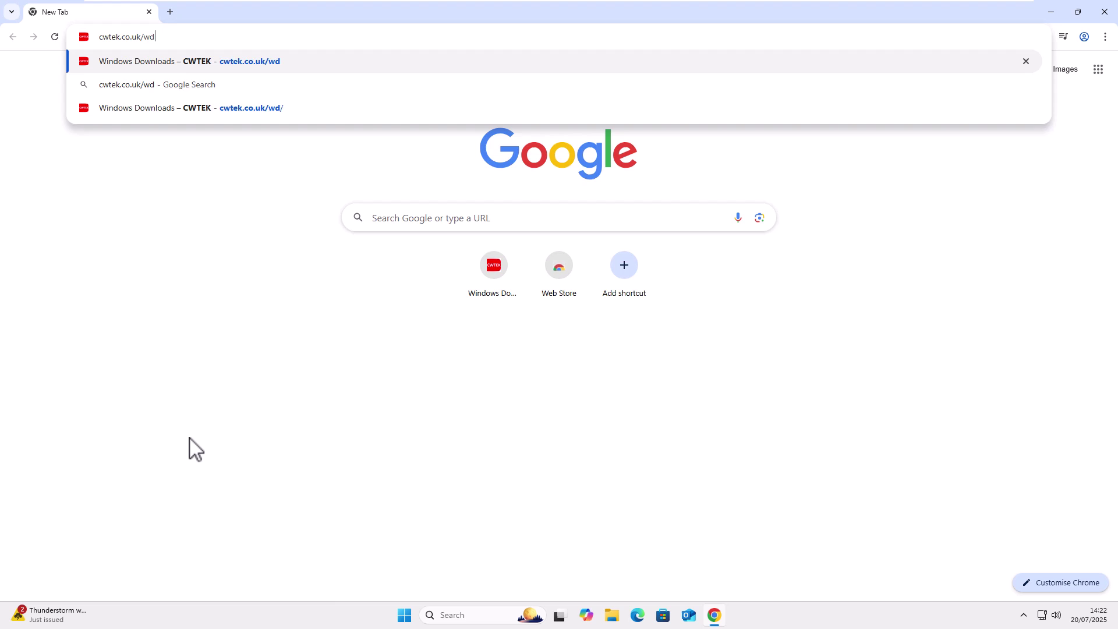
{"action": "key", "text": "Return"}
Scroll to Web Browsers and download ChromeEnableDefaultMessage.zip from the 'Enable Chrome Asking To Be Default Browser' link.
{"action": "scroll", "coordinate": [304, 445], "scroll_direction": "down", "scroll_amount": 8}
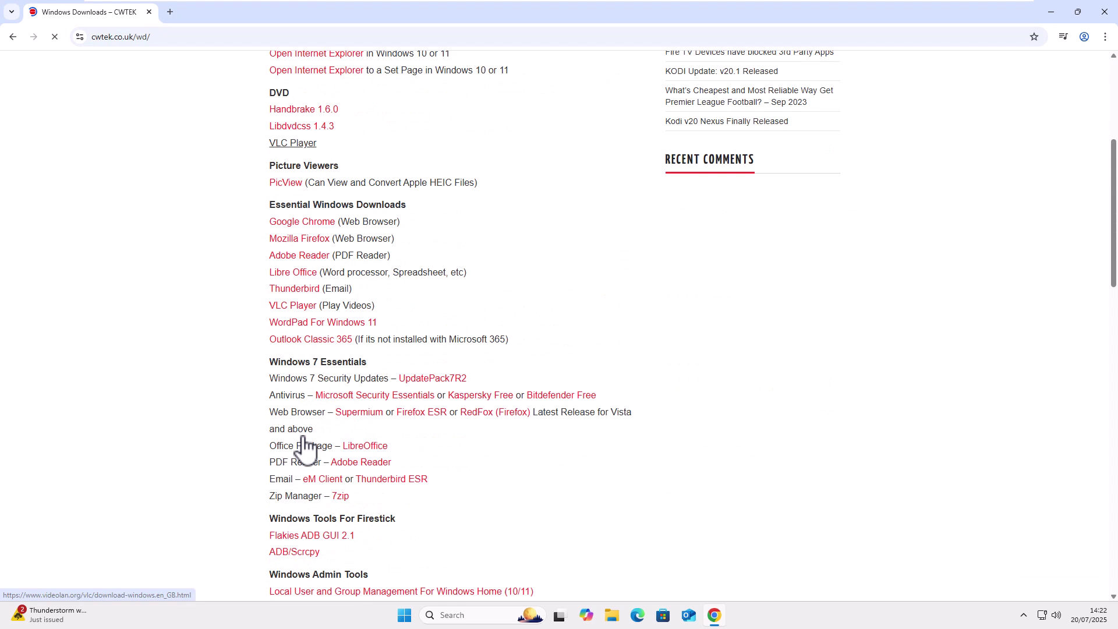
{"action": "scroll", "coordinate": [352, 457], "scroll_direction": "down", "scroll_amount": 6}
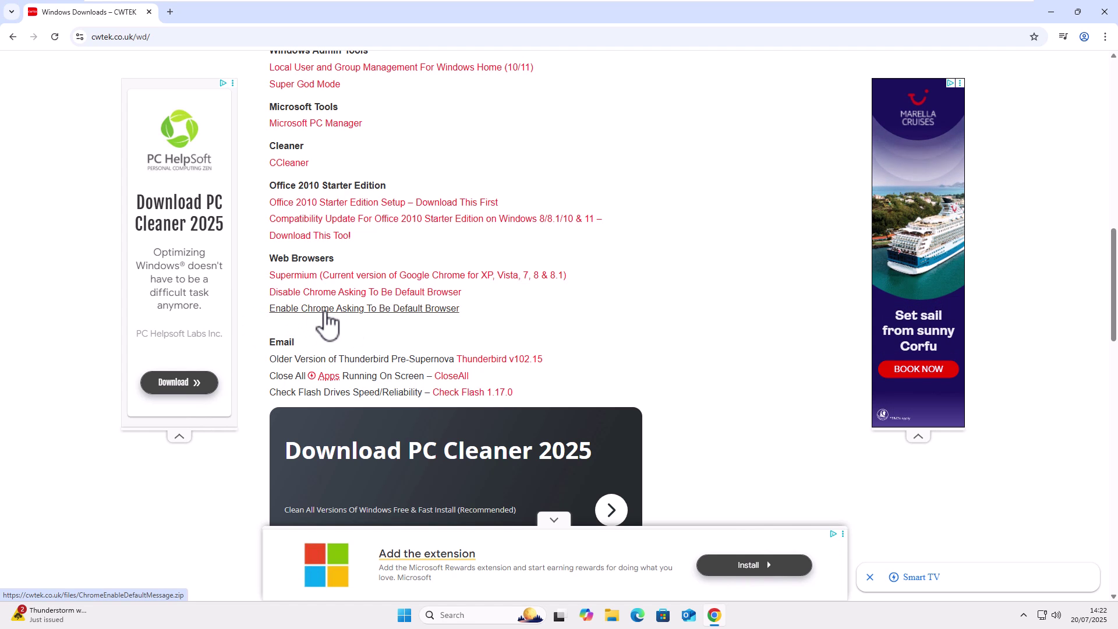
{"action": "left_click", "coordinate": [325, 313]}
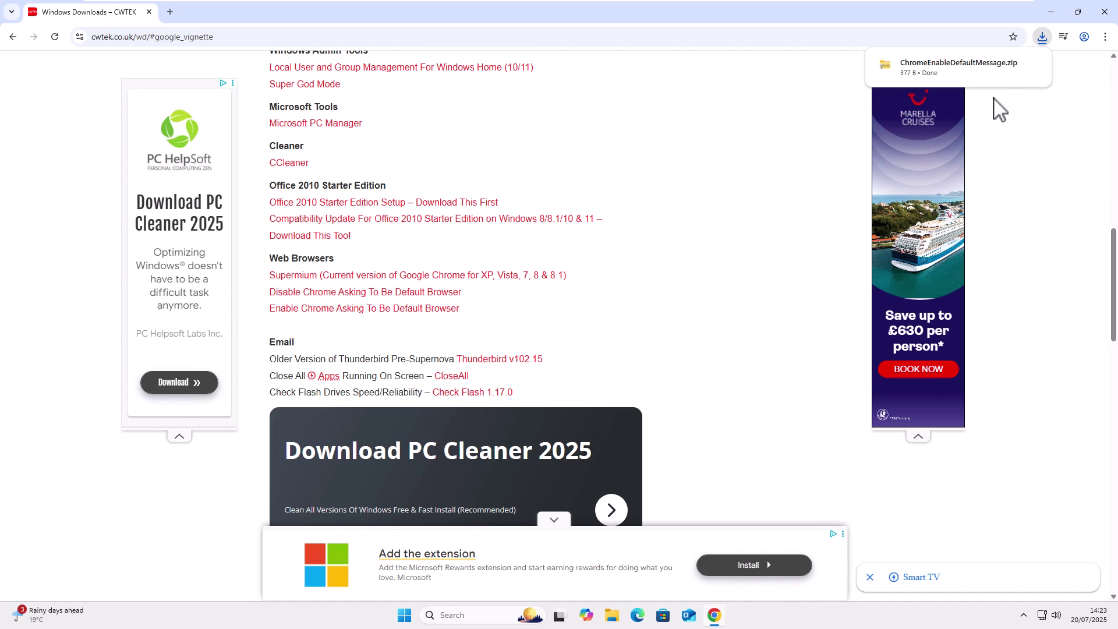
Open ChromeEnableDefaultMessage.zip, merge its .reg into the registry through every prompt, and close the archive.
{"action": "left_click", "coordinate": [935, 67]}
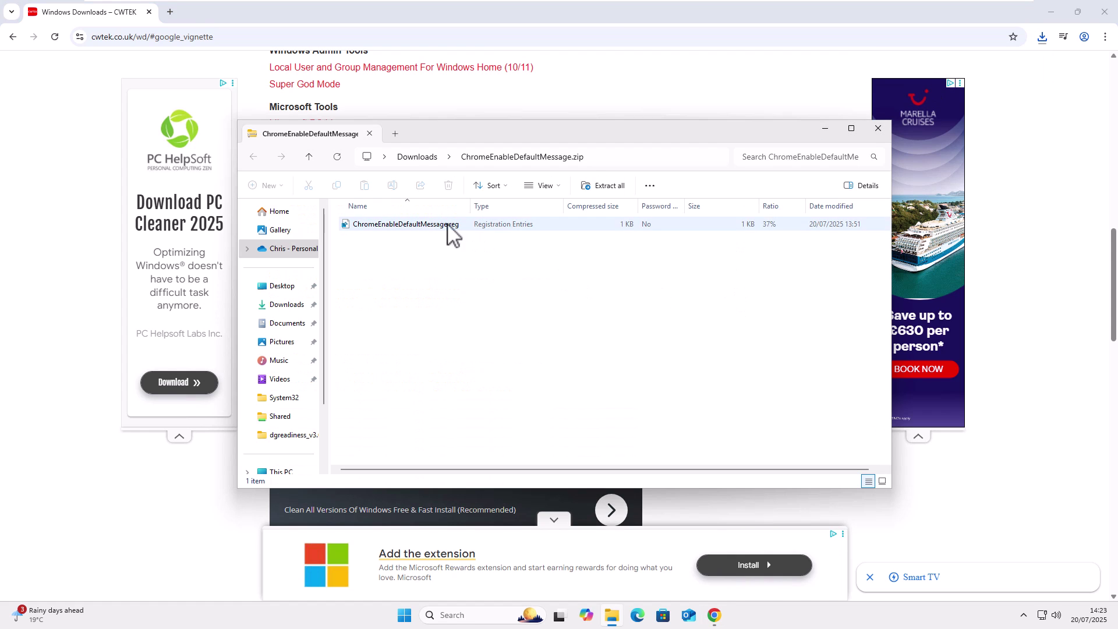
{"action": "double_click", "coordinate": [366, 228]}
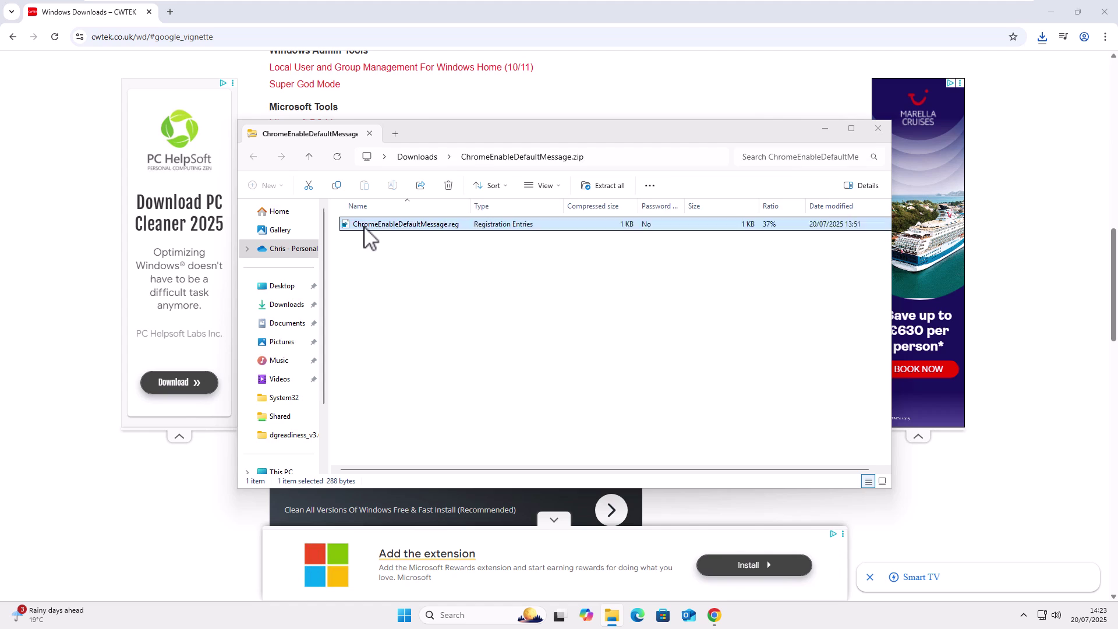
{"action": "left_click", "coordinate": [585, 324]}
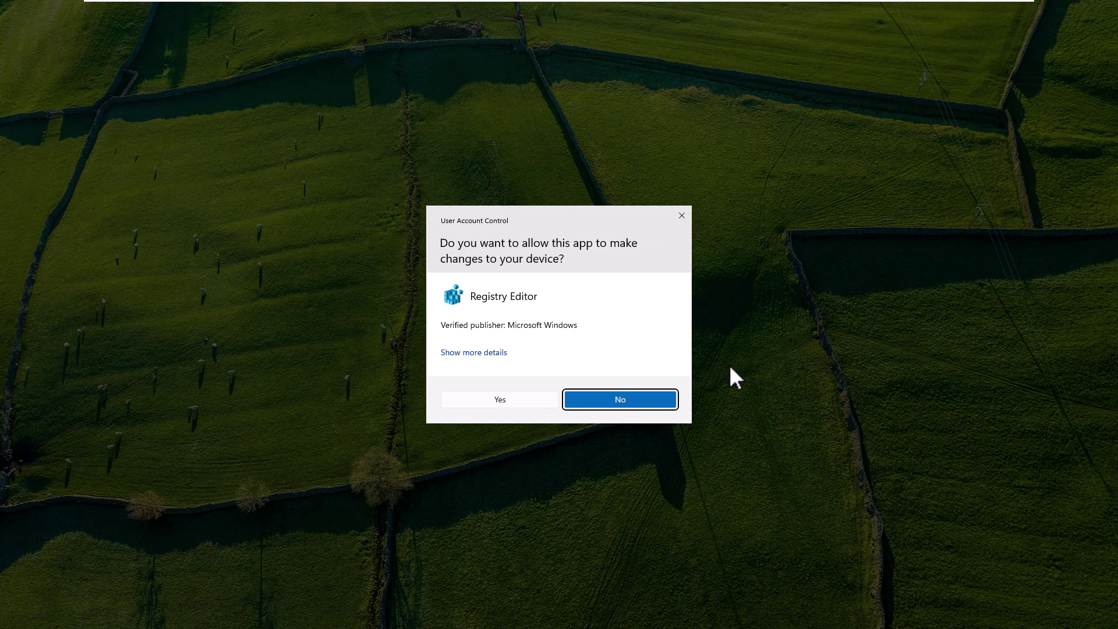
{"action": "left_click", "coordinate": [486, 404]}
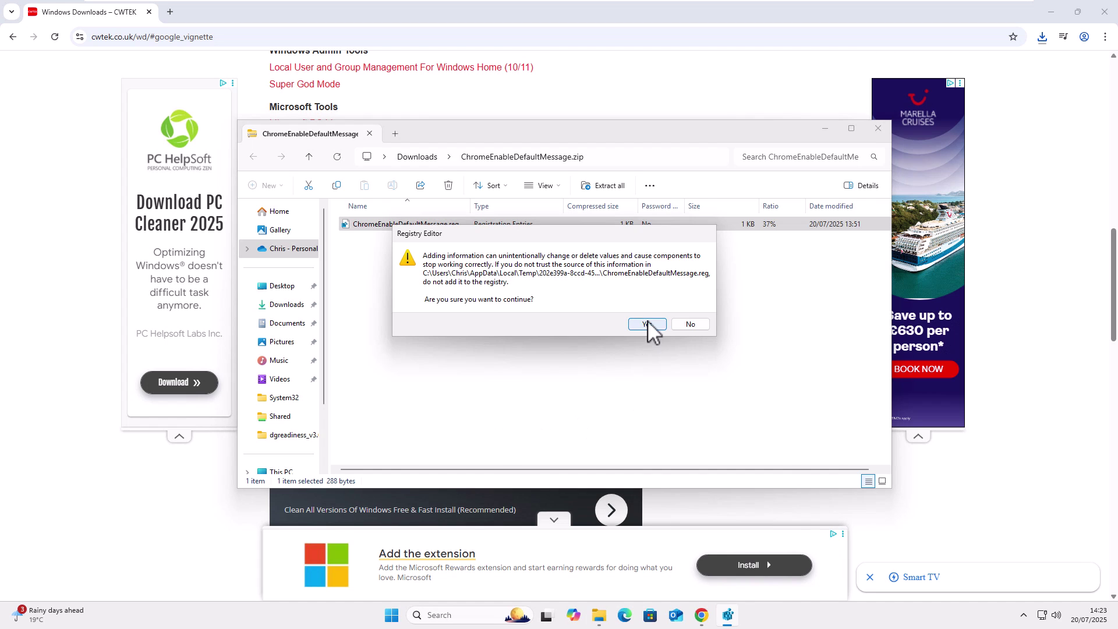
{"action": "left_click", "coordinate": [647, 322]}
{"action": "left_click", "coordinate": [699, 314]}
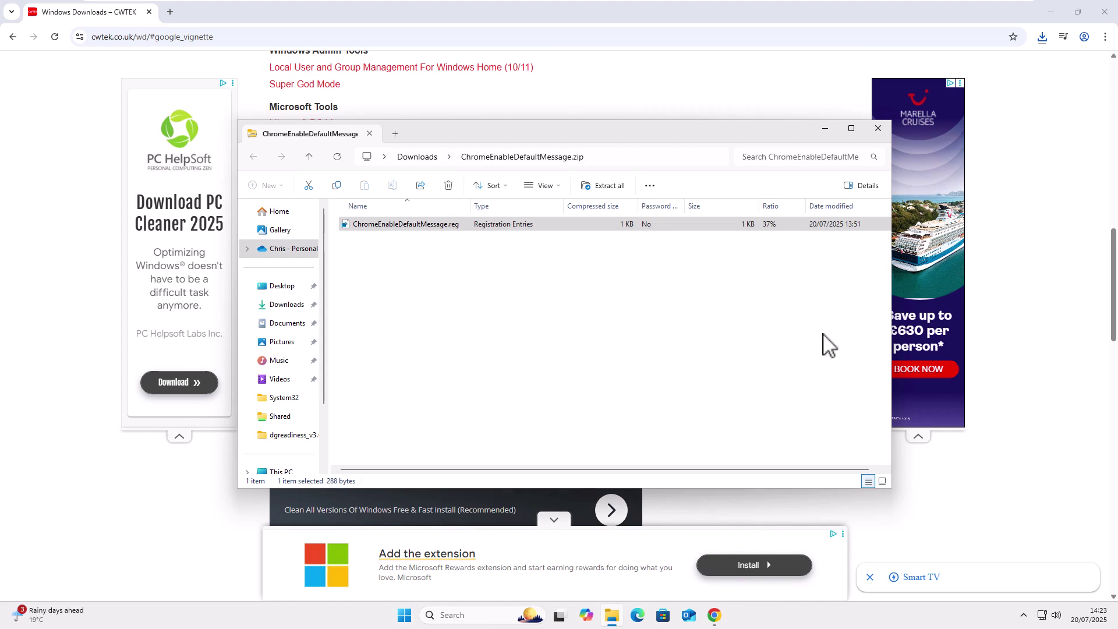
{"action": "left_click", "coordinate": [878, 128]}
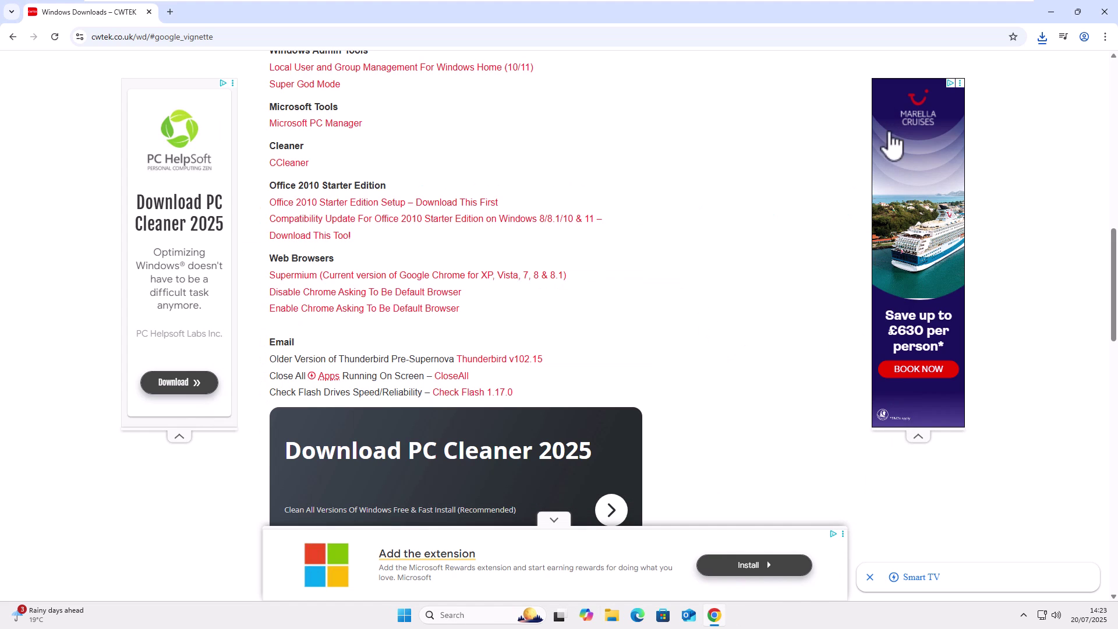
Close Chrome and open the Downloads folder in File Explorer.
{"action": "left_click", "coordinate": [1105, 11]}
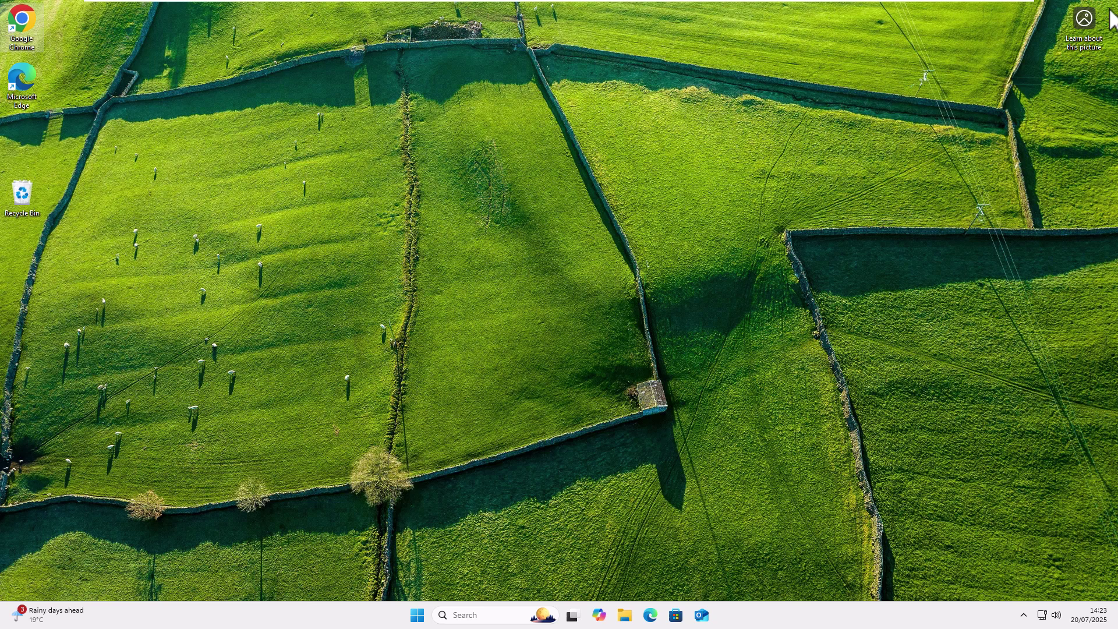
{"action": "left_click", "coordinate": [623, 621]}
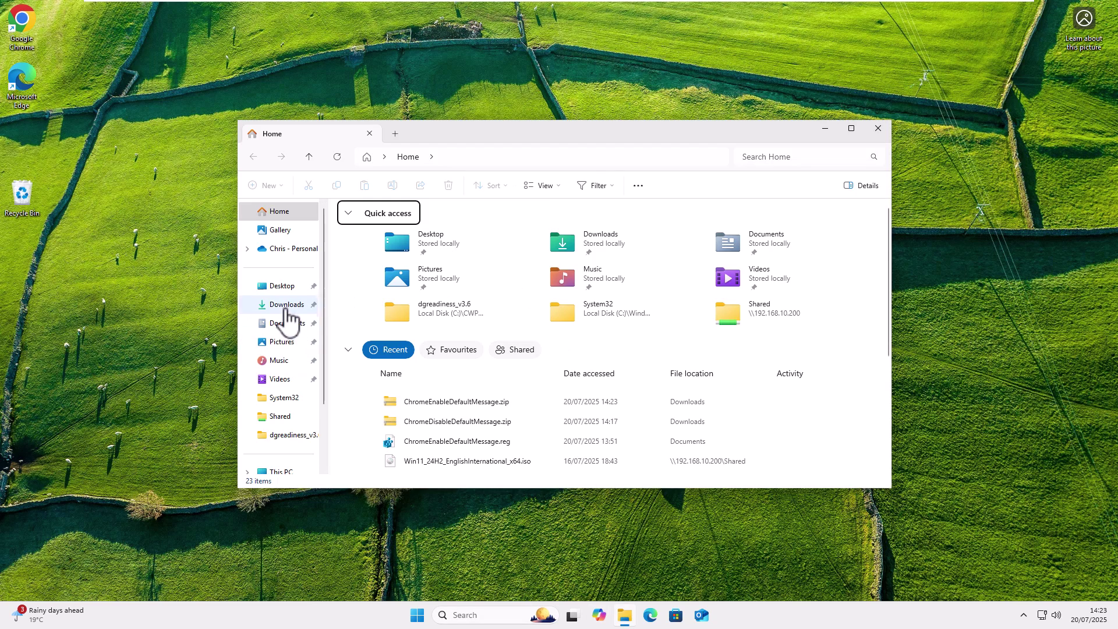
{"action": "left_click", "coordinate": [571, 248]}
{"action": "double_click", "coordinate": [573, 247]}
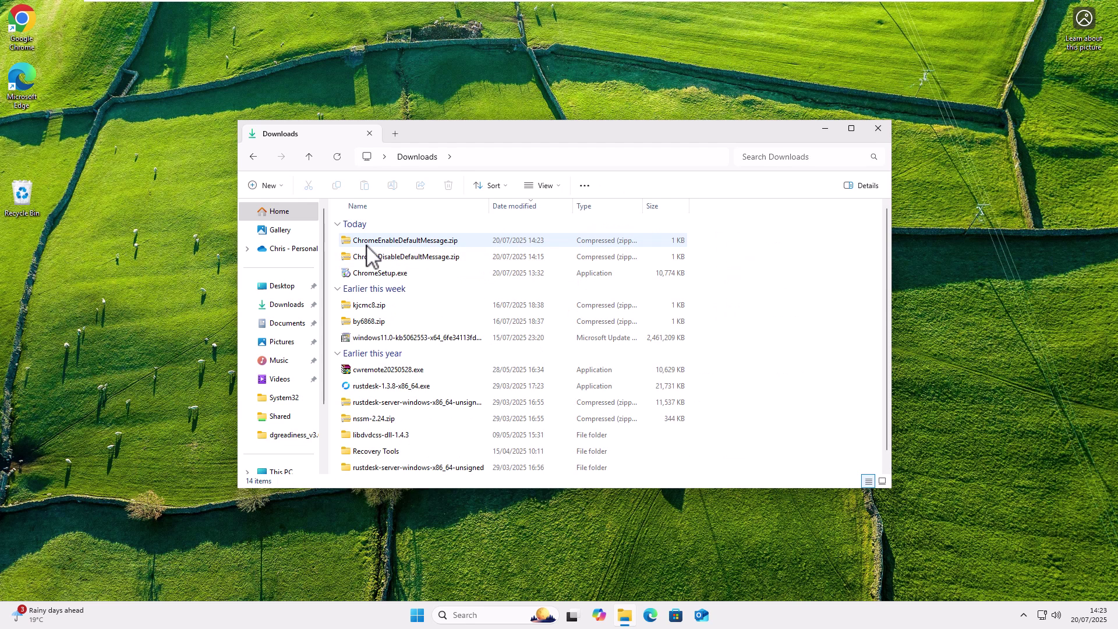
Merge ChromeEnableDefaultMessage.reg from the downloaded zip into the registry, then close File Explorer.
{"action": "double_click", "coordinate": [396, 244]}
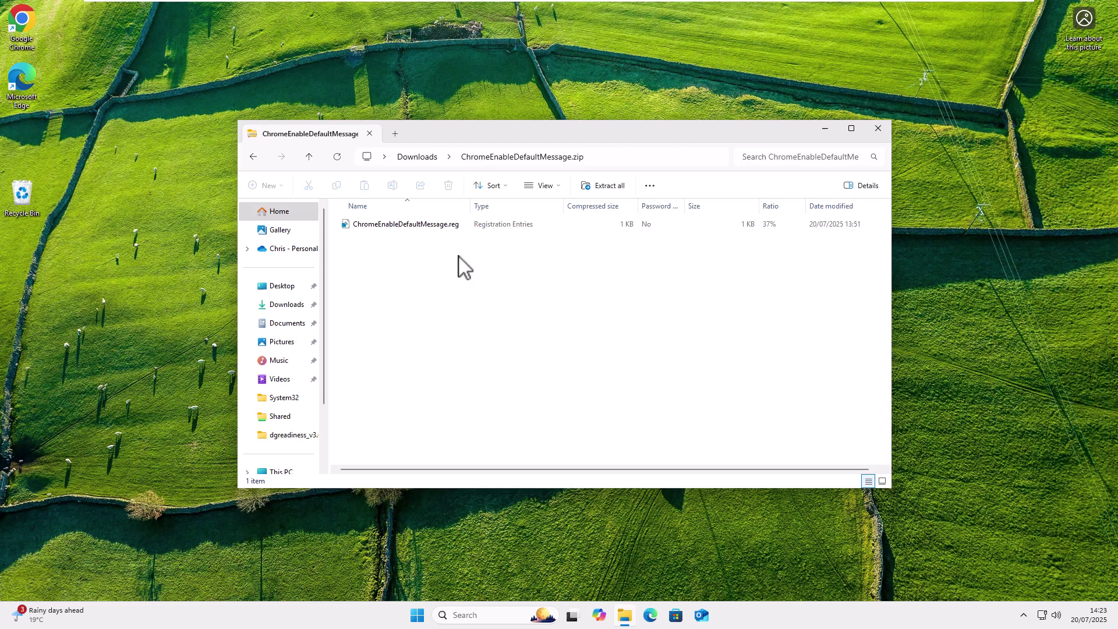
{"action": "double_click", "coordinate": [408, 224]}
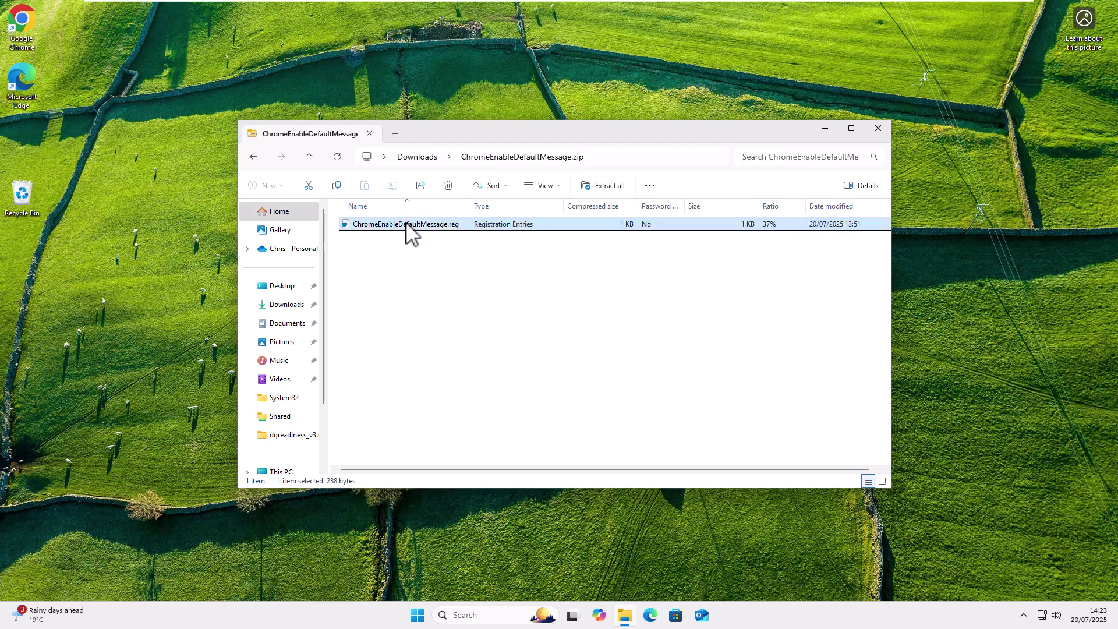
{"action": "left_click", "coordinate": [594, 325]}
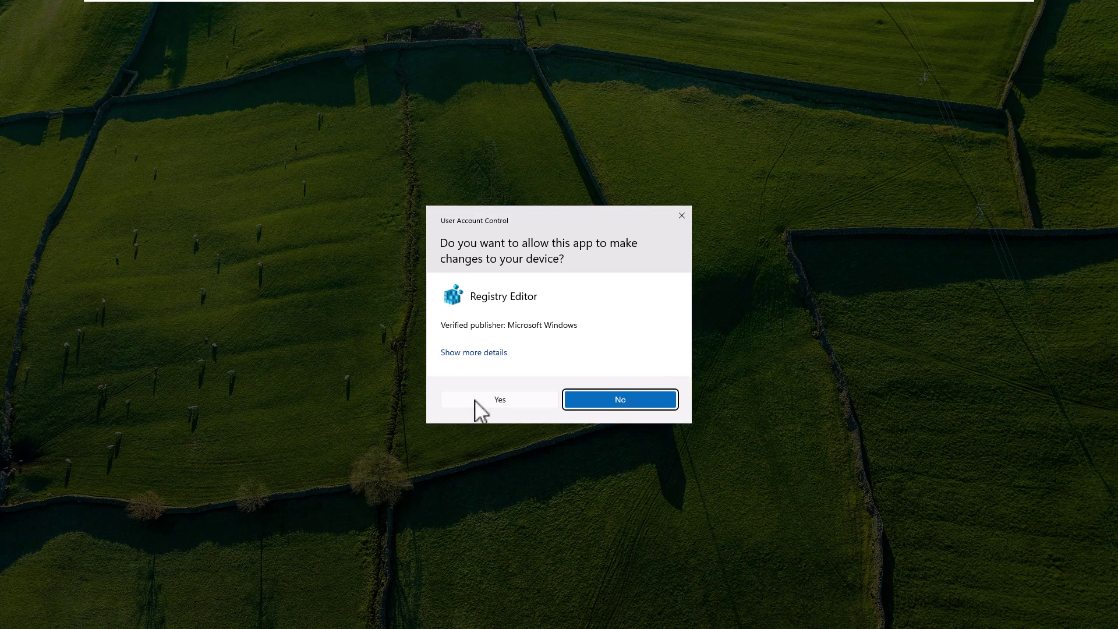
{"action": "left_click", "coordinate": [600, 400]}
{"action": "left_click", "coordinate": [638, 327]}
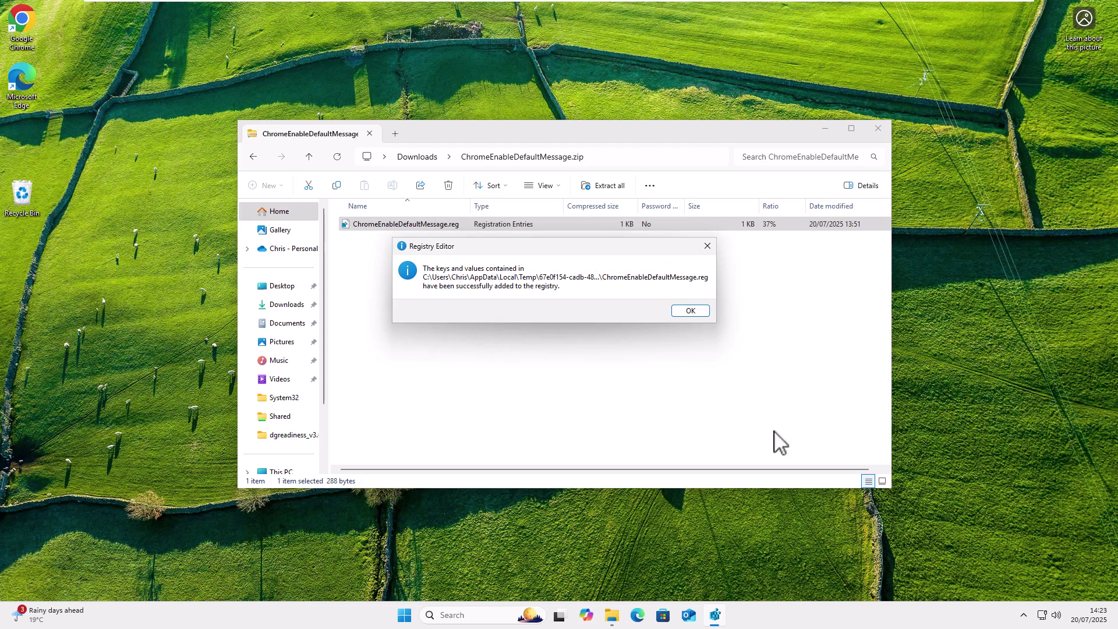
{"action": "left_click", "coordinate": [703, 314]}
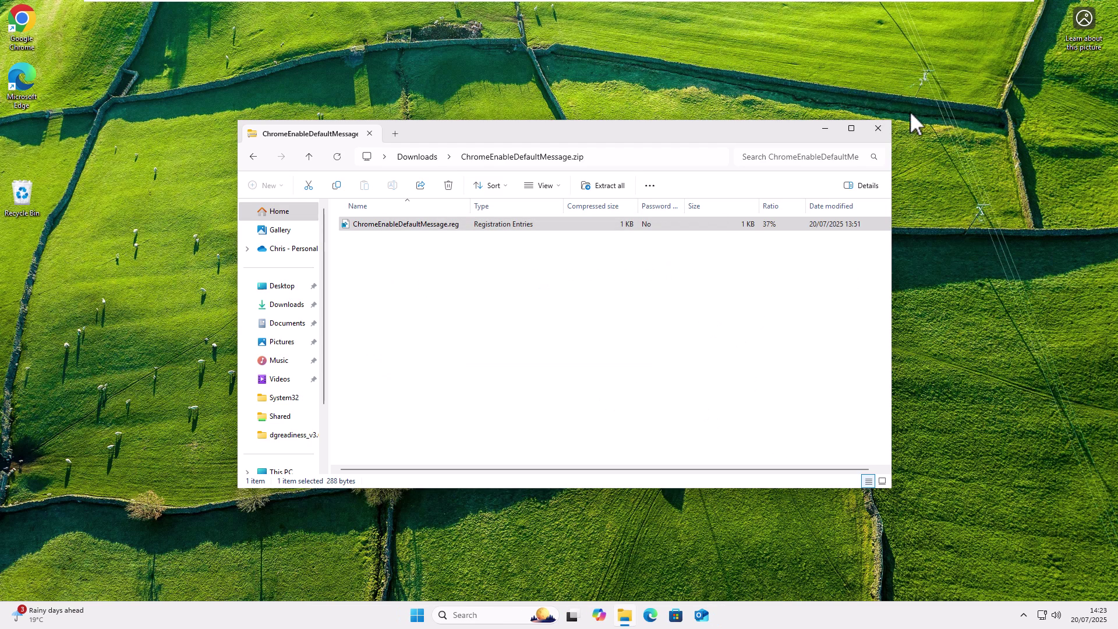
{"action": "left_click", "coordinate": [879, 129]}
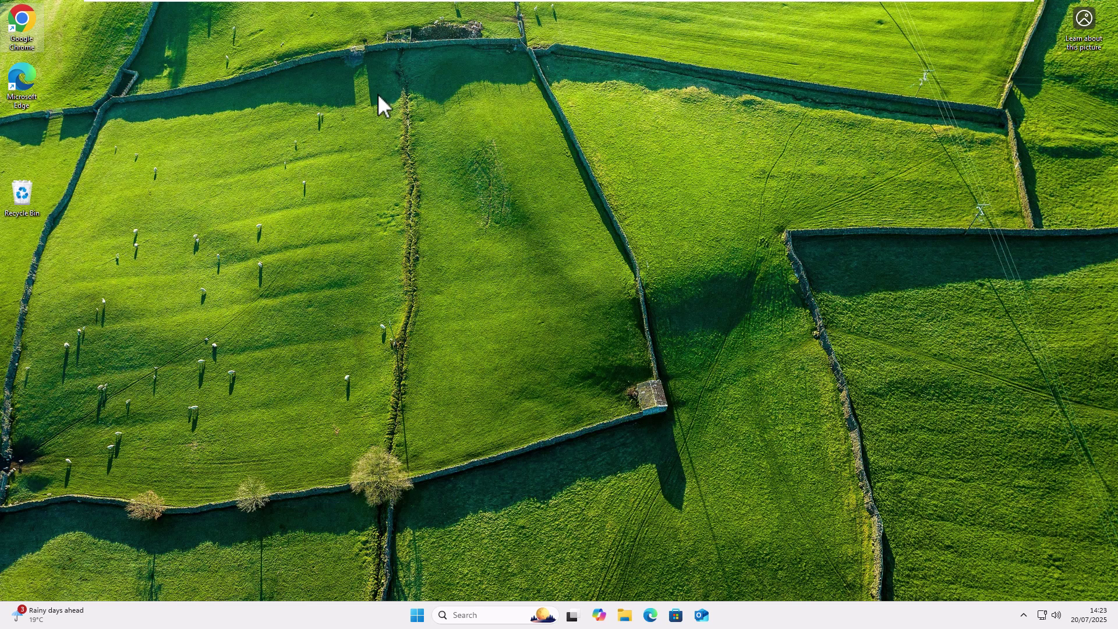
Launch Google Chrome from its desktop icon.
{"action": "double_click", "coordinate": [30, 29]}
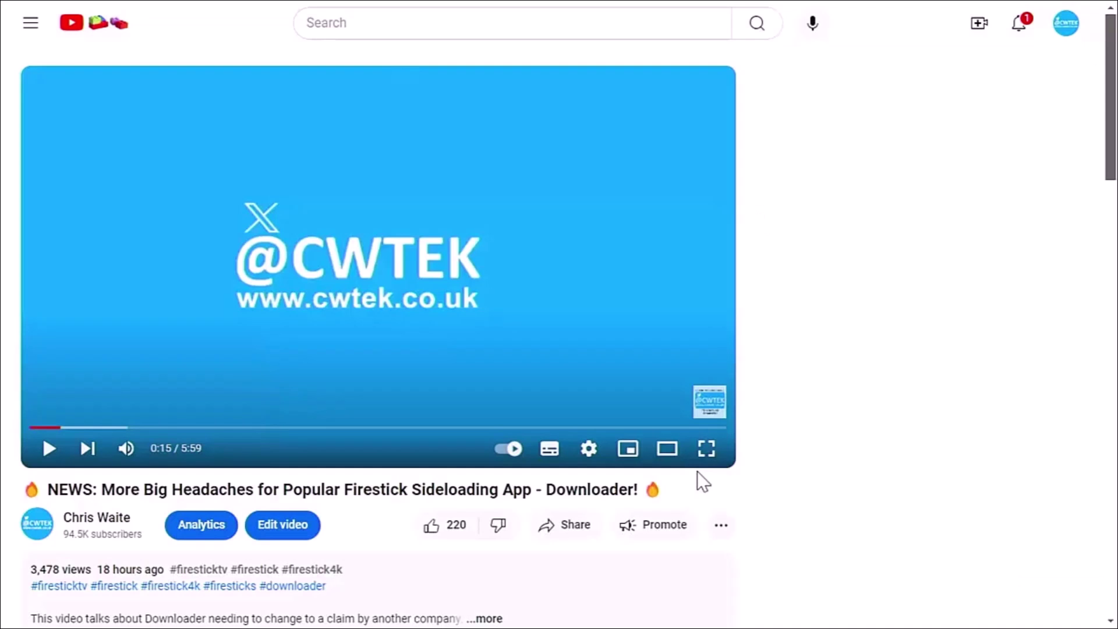
Preview a £75.00 Super Thanks tip for the video, then close it without buying.
{"action": "left_click", "coordinate": [721, 527]}
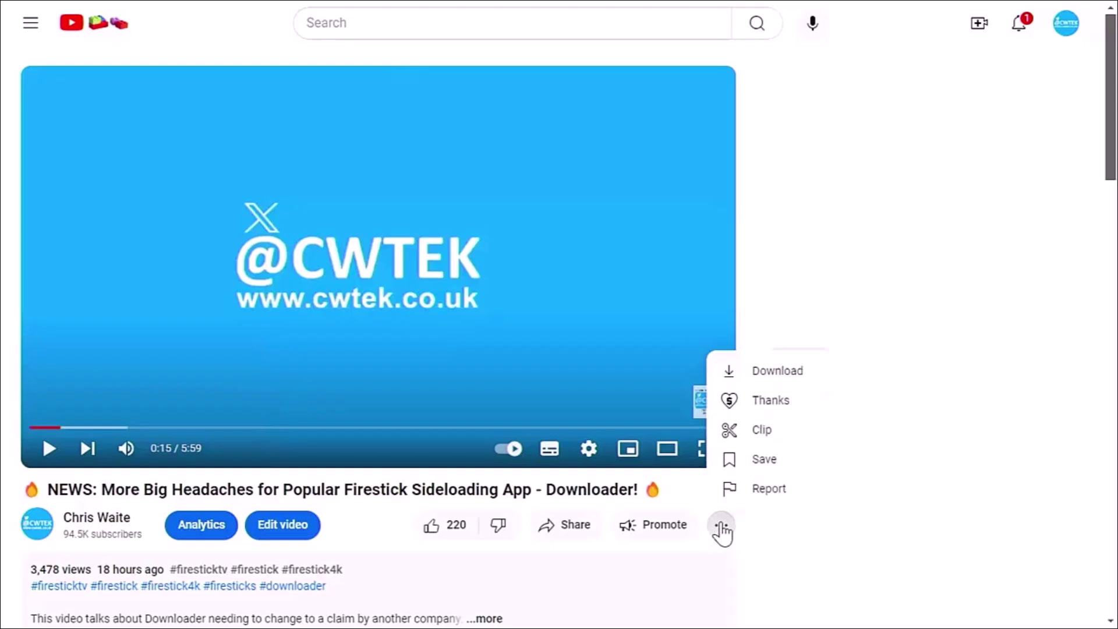
{"action": "left_click", "coordinate": [775, 408]}
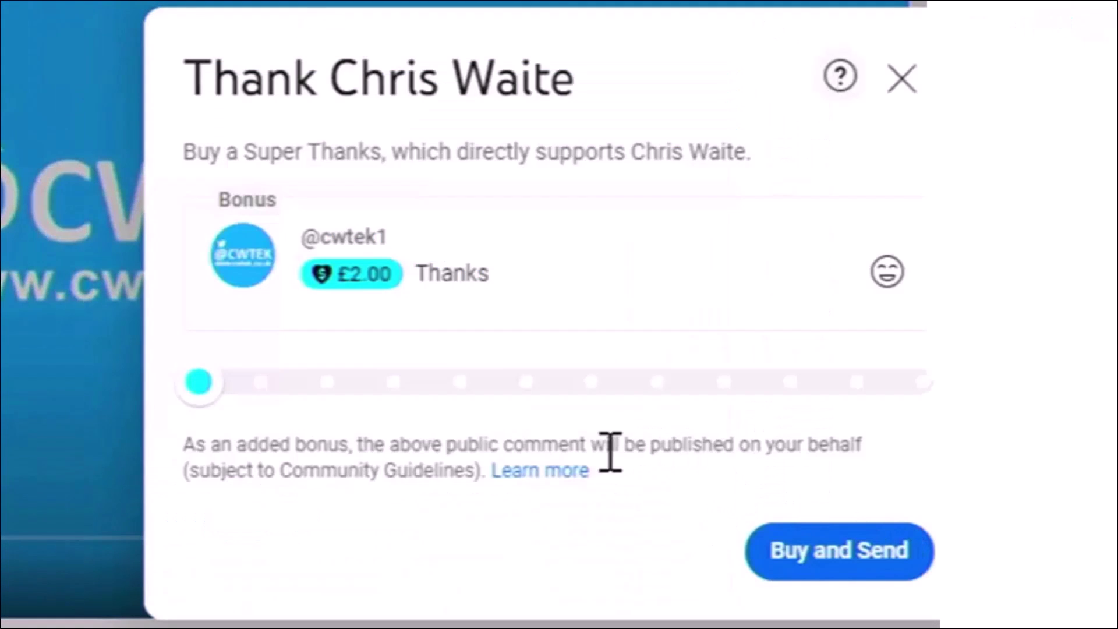
{"action": "left_click_drag", "start_coordinate": [195, 380], "coordinate": [659, 398]}
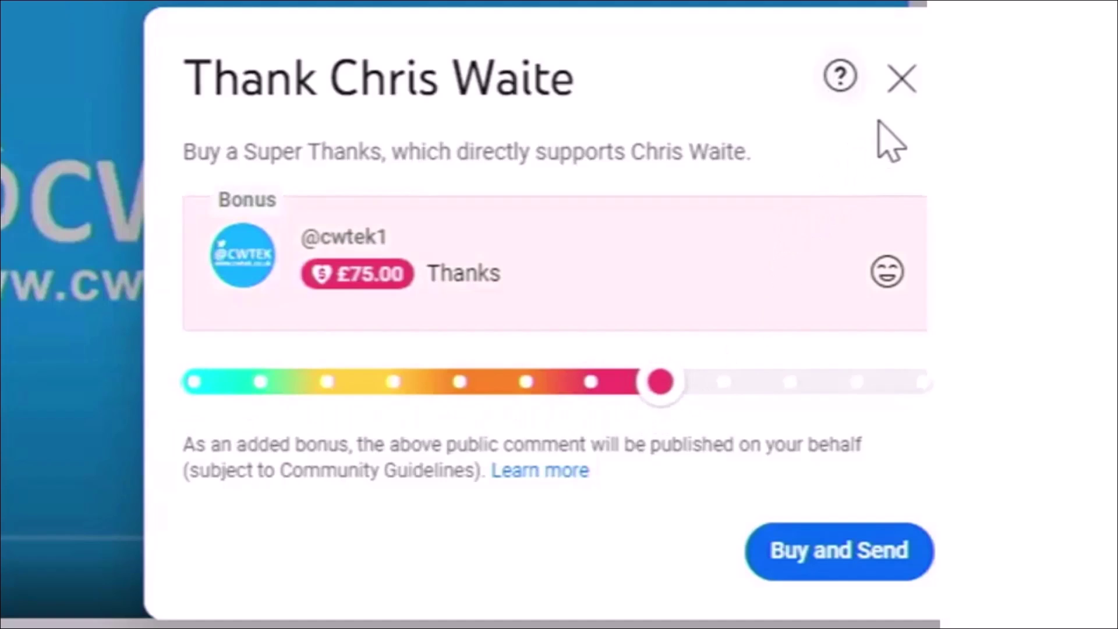
{"action": "left_click", "coordinate": [902, 78]}
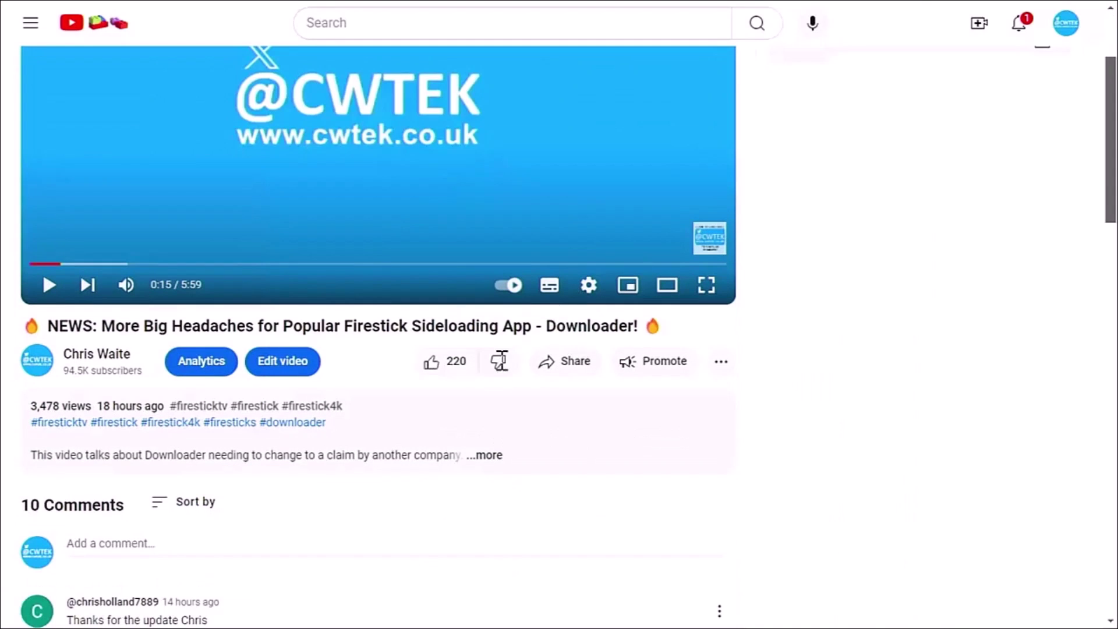
Expand the video's full description and scroll through it.
{"action": "left_click", "coordinate": [488, 459]}
{"action": "scroll", "coordinate": [491, 457], "scroll_direction": "down", "scroll_amount": 4}
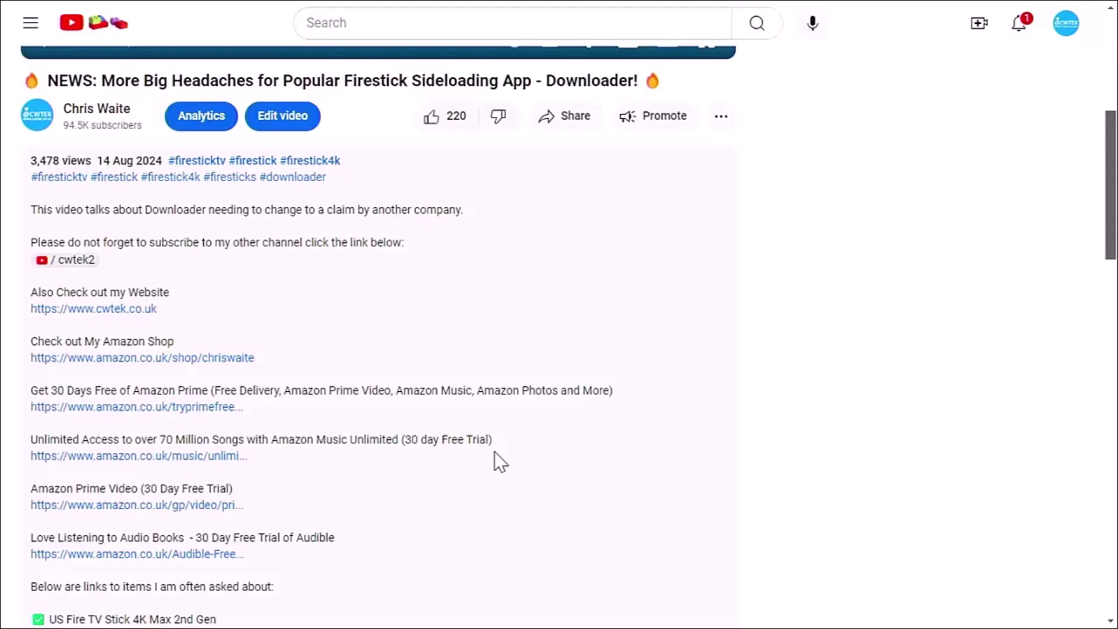
{"action": "scroll", "coordinate": [494, 454], "scroll_direction": "down", "scroll_amount": 2}
{"action": "scroll", "coordinate": [494, 453], "scroll_direction": "down", "scroll_amount": 3}
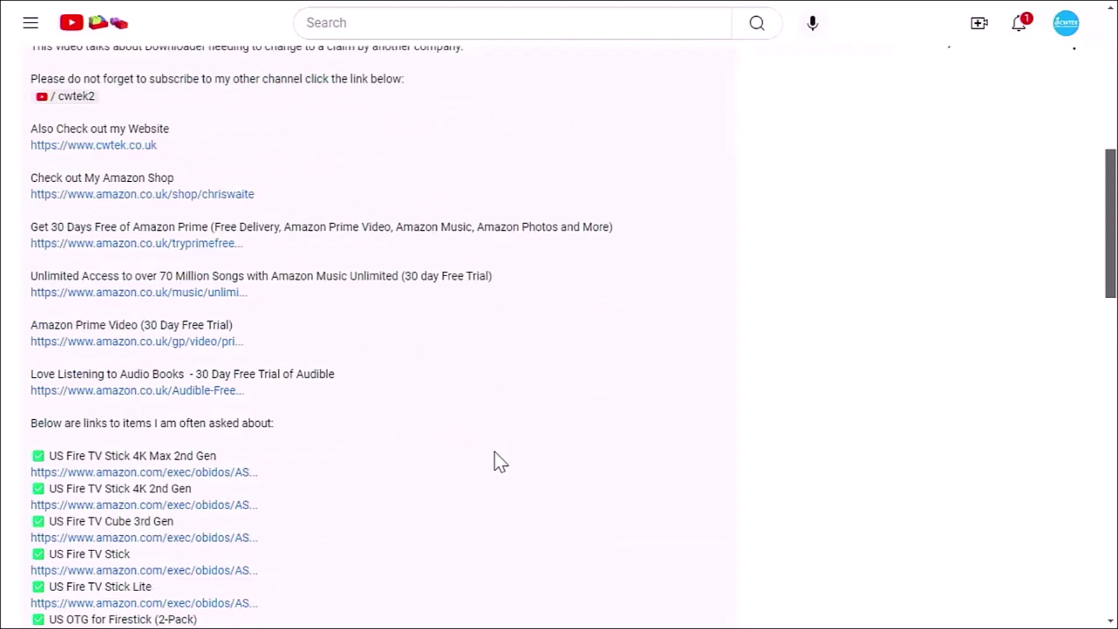
{"action": "scroll", "coordinate": [495, 452], "scroll_direction": "up", "scroll_amount": 3}
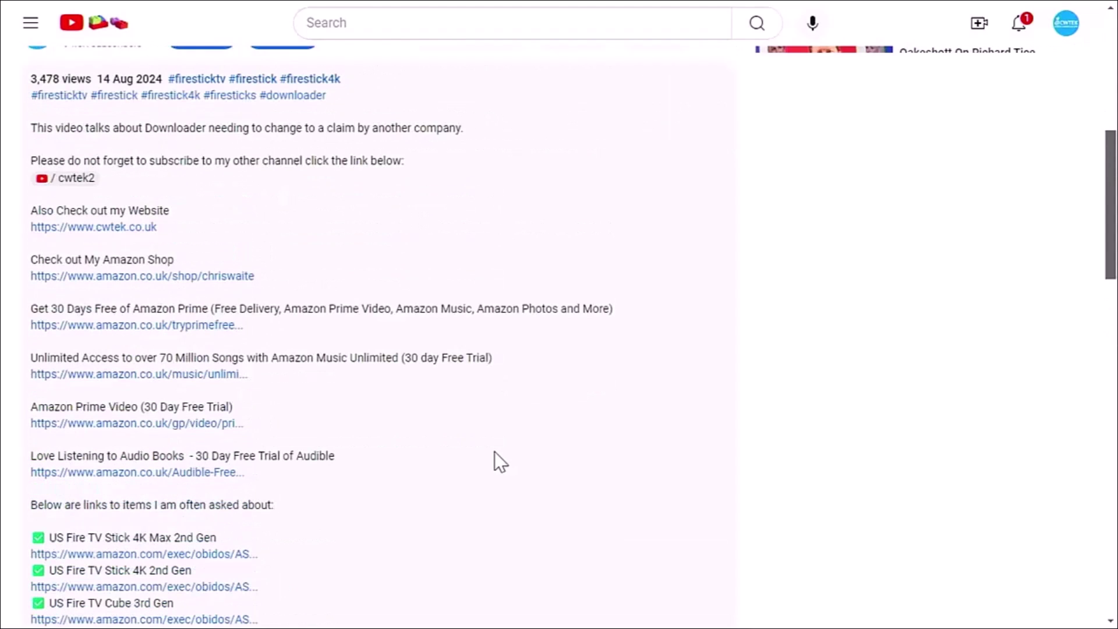
{"action": "scroll", "coordinate": [495, 452], "scroll_direction": "up", "scroll_amount": 4}
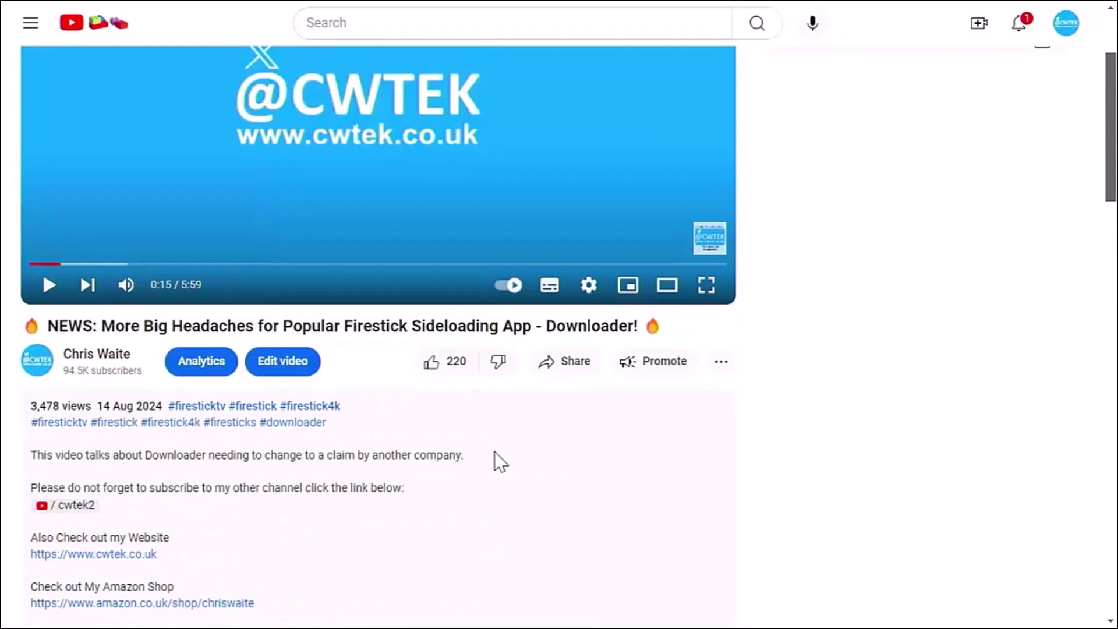
Reopen Super Thanks and raise the tip amount from £2.00 to £15.00.
{"action": "left_click", "coordinate": [720, 362]}
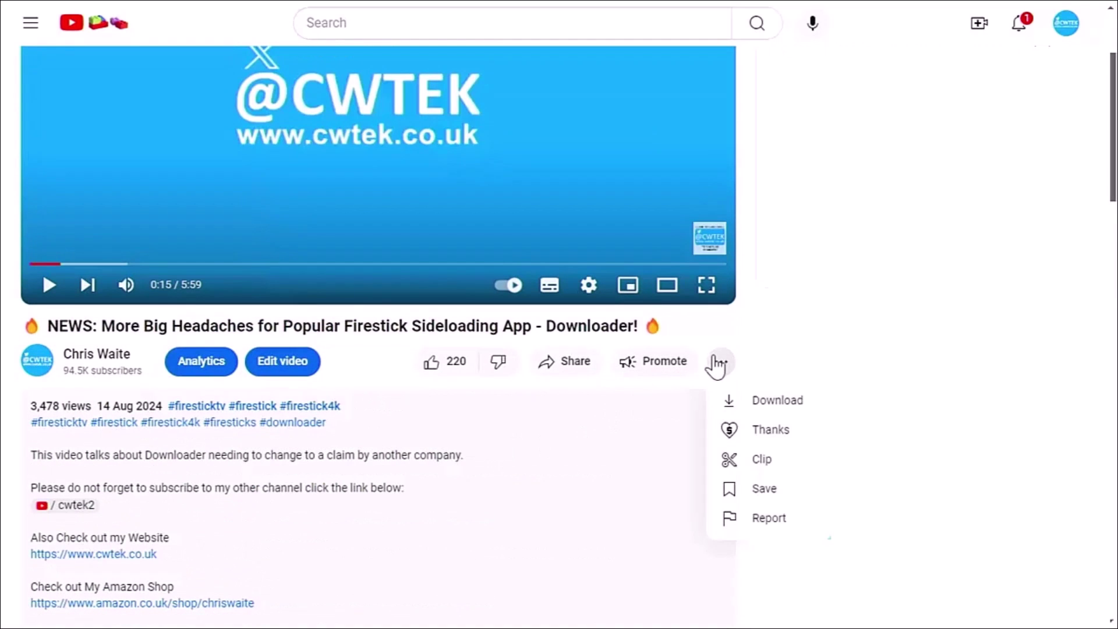
{"action": "left_click", "coordinate": [752, 434]}
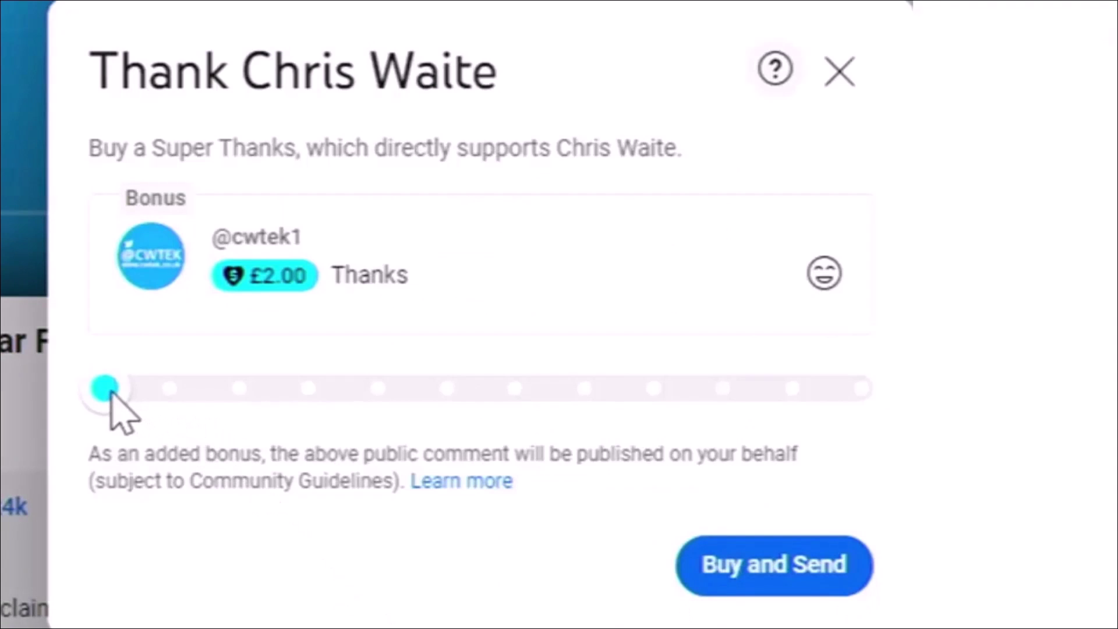
{"action": "left_click_drag", "start_coordinate": [110, 394], "coordinate": [349, 399]}
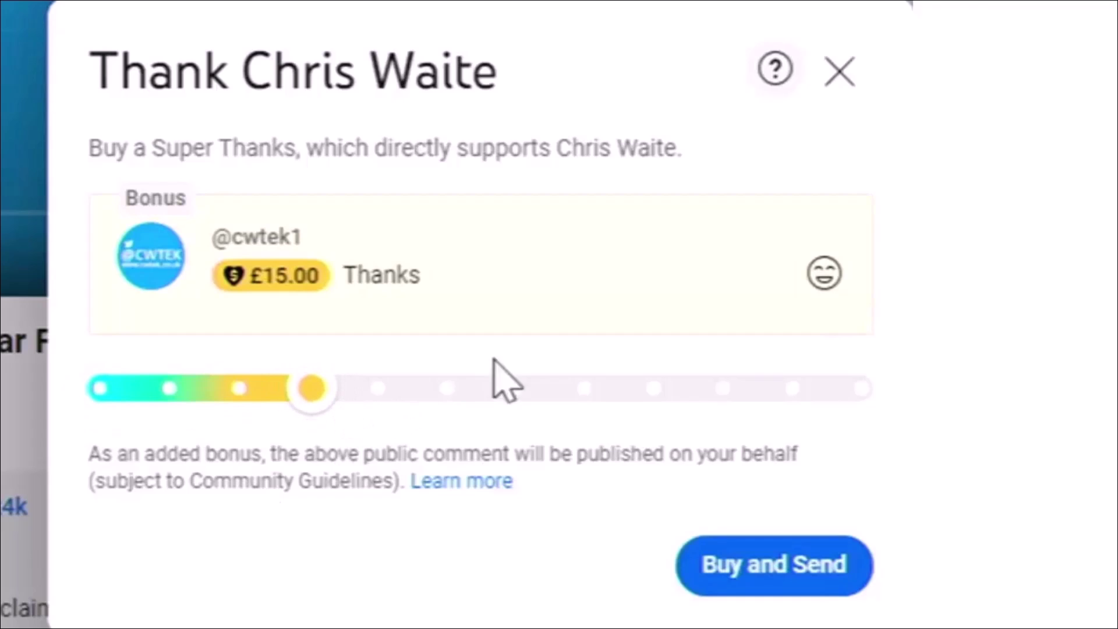
{"action": "left_click", "coordinate": [844, 74]}
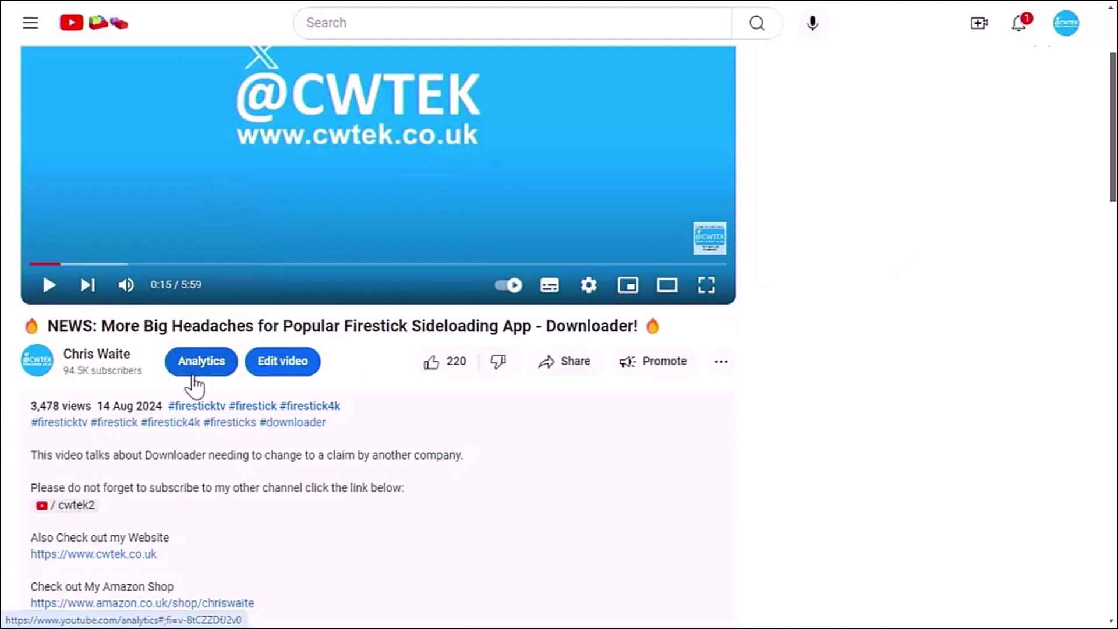
{"action": "left_click", "coordinate": [49, 374]}
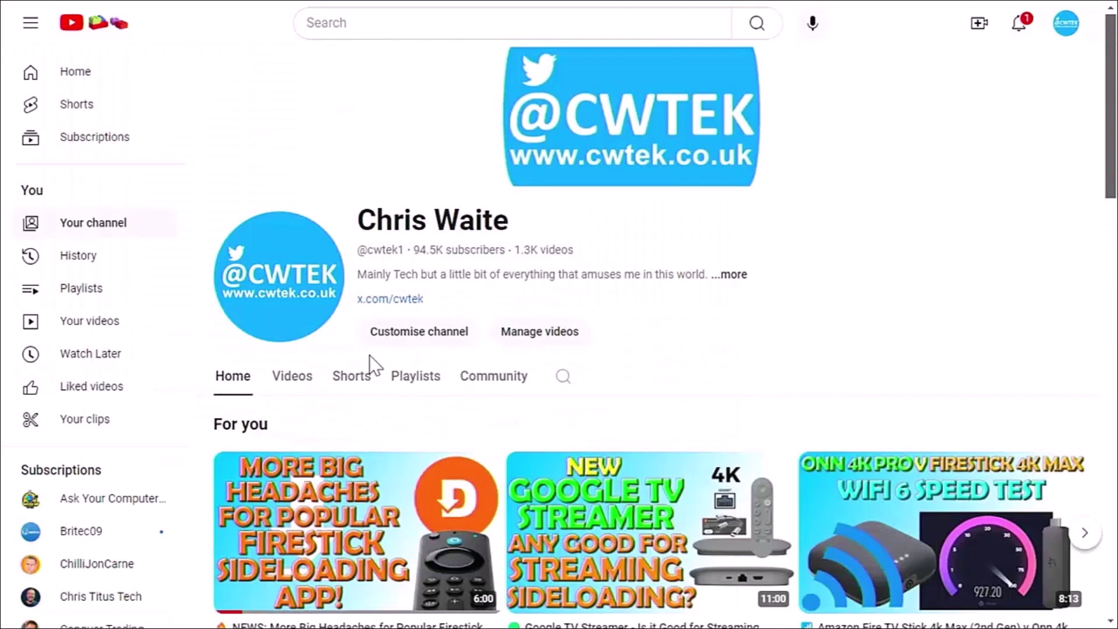
{"action": "scroll", "coordinate": [606, 369], "scroll_direction": "down", "scroll_amount": 4}
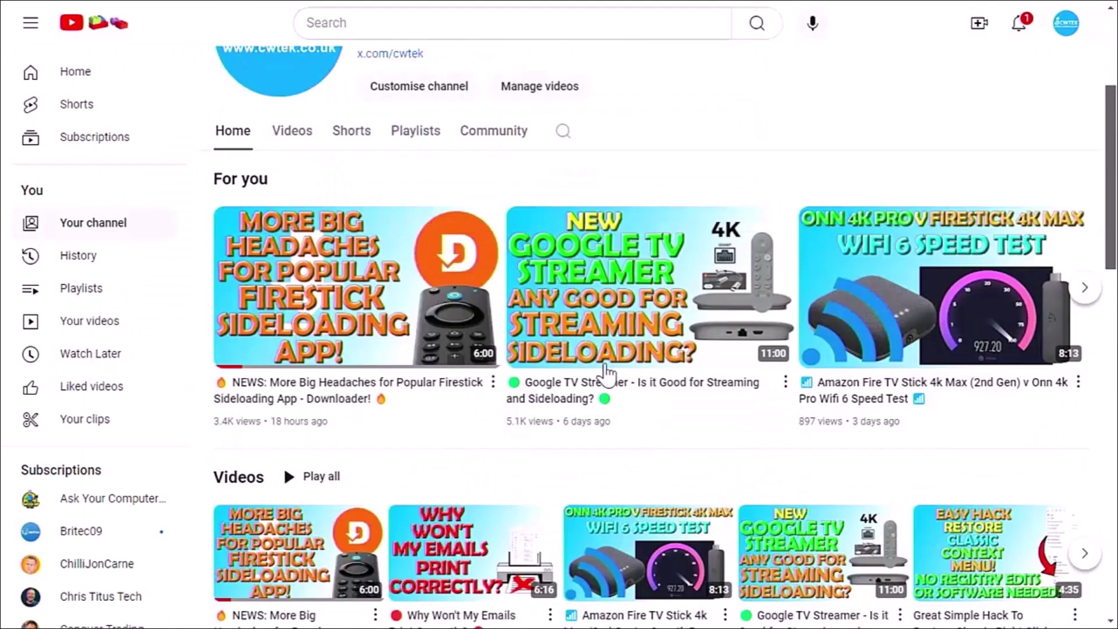
{"action": "scroll", "coordinate": [605, 373], "scroll_direction": "down", "scroll_amount": 5}
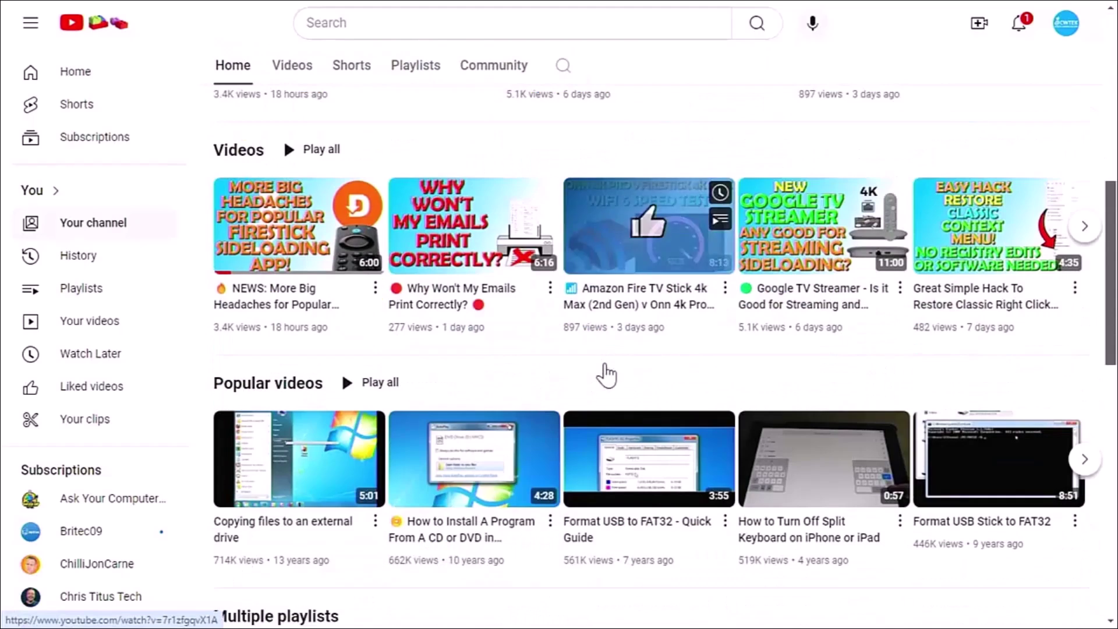
{"action": "scroll", "coordinate": [606, 374], "scroll_direction": "down", "scroll_amount": 1}
{"action": "scroll", "coordinate": [606, 373], "scroll_direction": "down", "scroll_amount": 4}
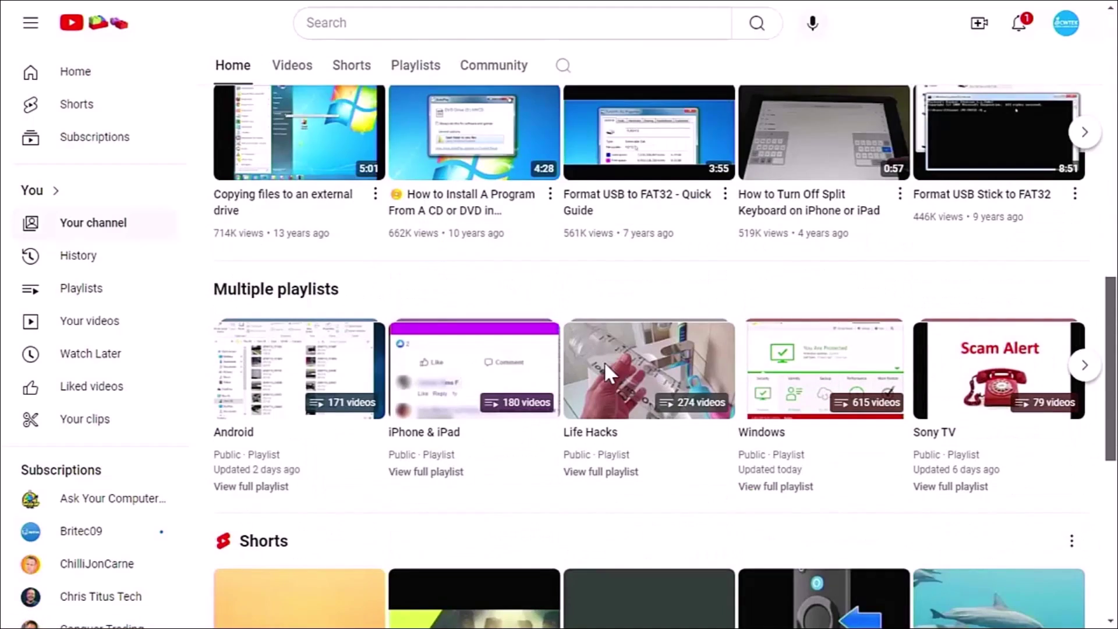
{"action": "scroll", "coordinate": [604, 364], "scroll_direction": "down", "scroll_amount": 1}
{"action": "scroll", "coordinate": [604, 374], "scroll_direction": "down", "scroll_amount": 3}
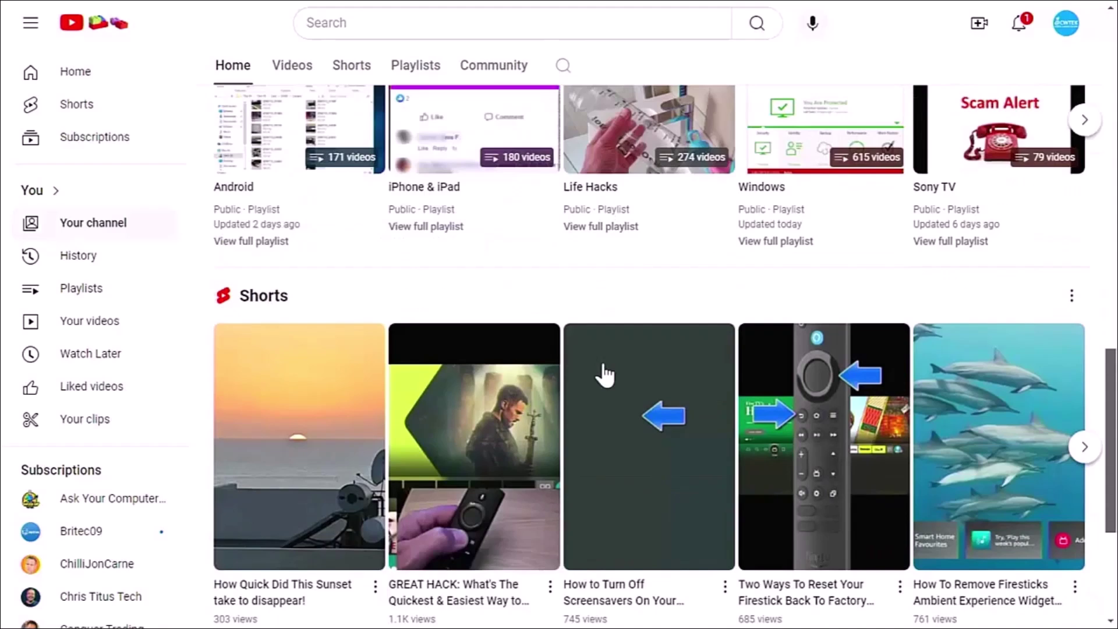
{"action": "scroll", "coordinate": [605, 376], "scroll_direction": "down", "scroll_amount": 4}
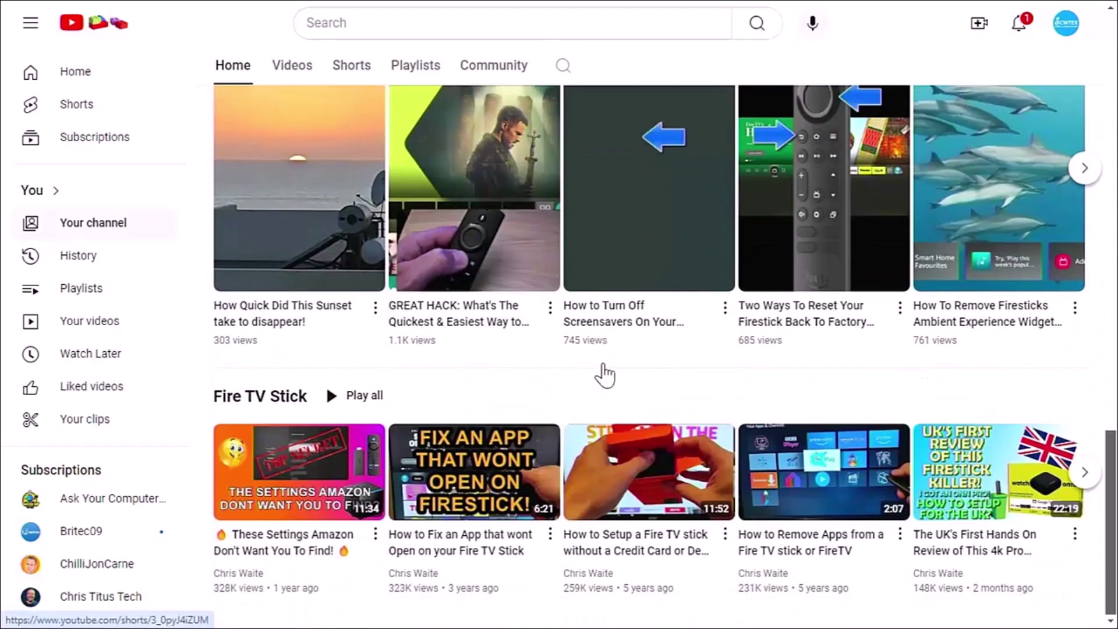
{"action": "scroll", "coordinate": [605, 371], "scroll_direction": "up", "scroll_amount": 4}
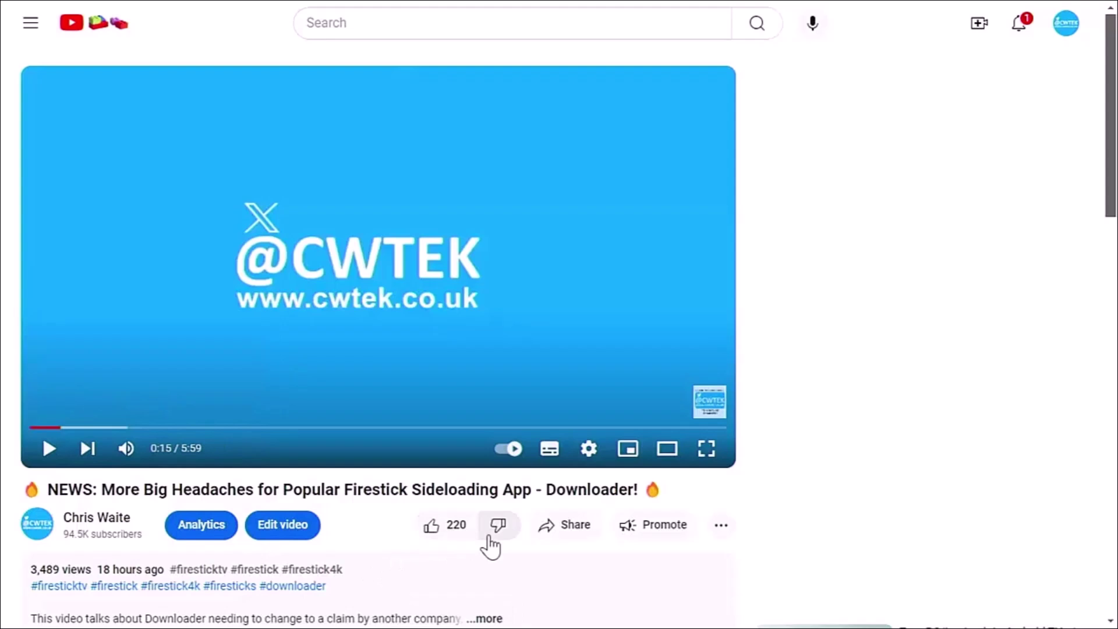
Open the Share dialog under the Downloader news video.
{"action": "left_click", "coordinate": [537, 530]}
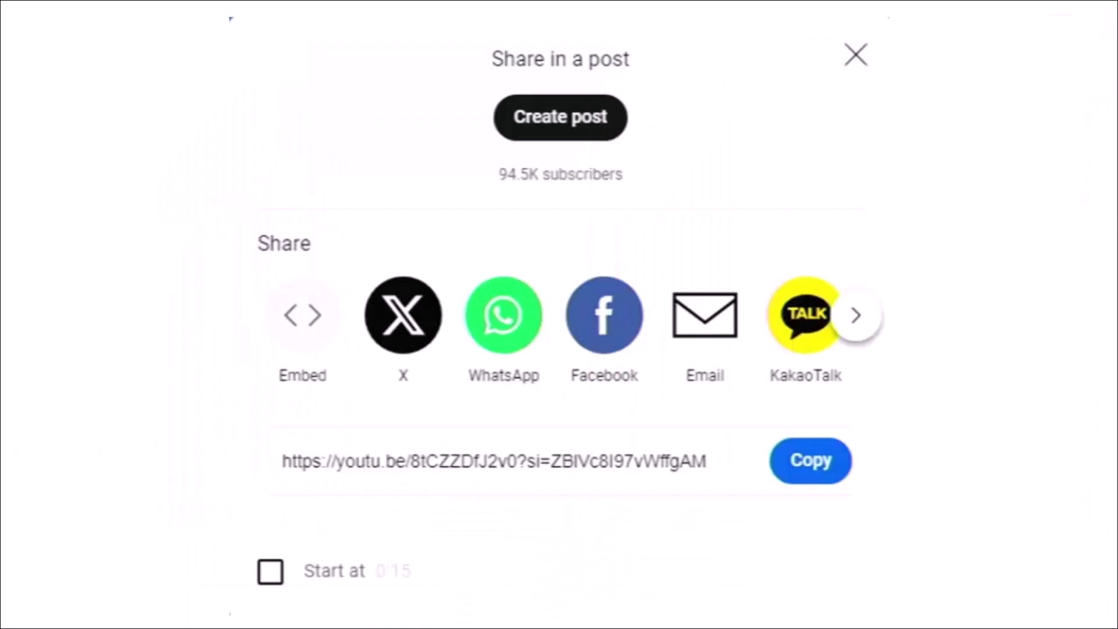